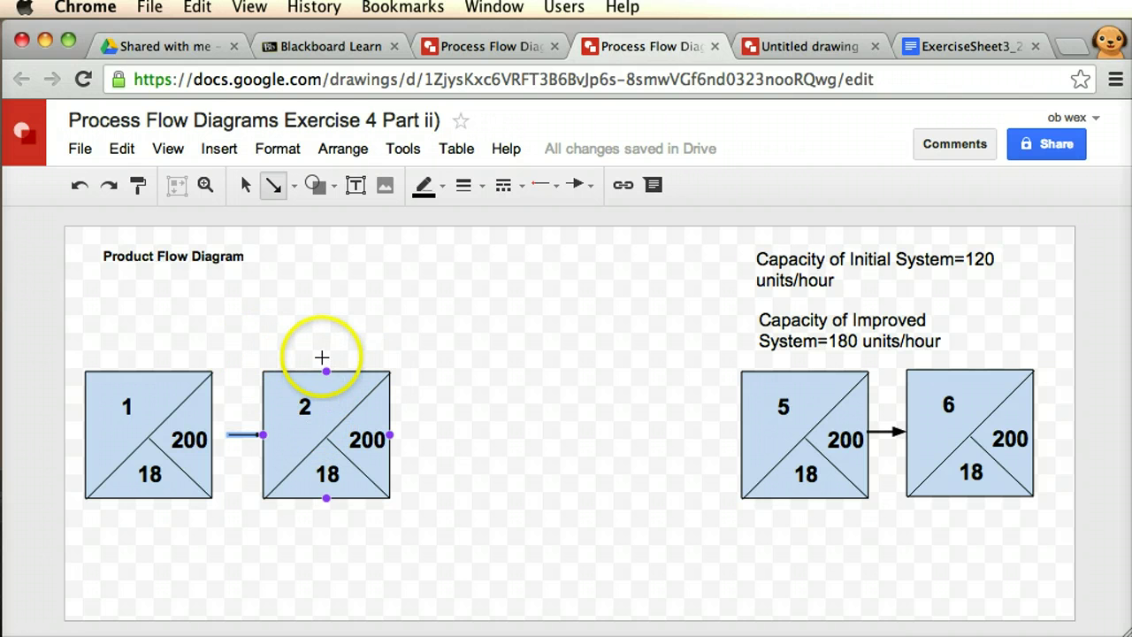
- Undo a stray diagonal line and paste a copy of box 2 with its arrow
{"action": "mouse_move", "coordinate": [244, 338]}
{"action": "left_mouse_down"}
{"action": "mouse_move", "coordinate": [263, 386]}
{"action": "mouse_move", "coordinate": [385, 502]}
{"action": "left_mouse_up"}
{"action": "key", "text": "super+z"}
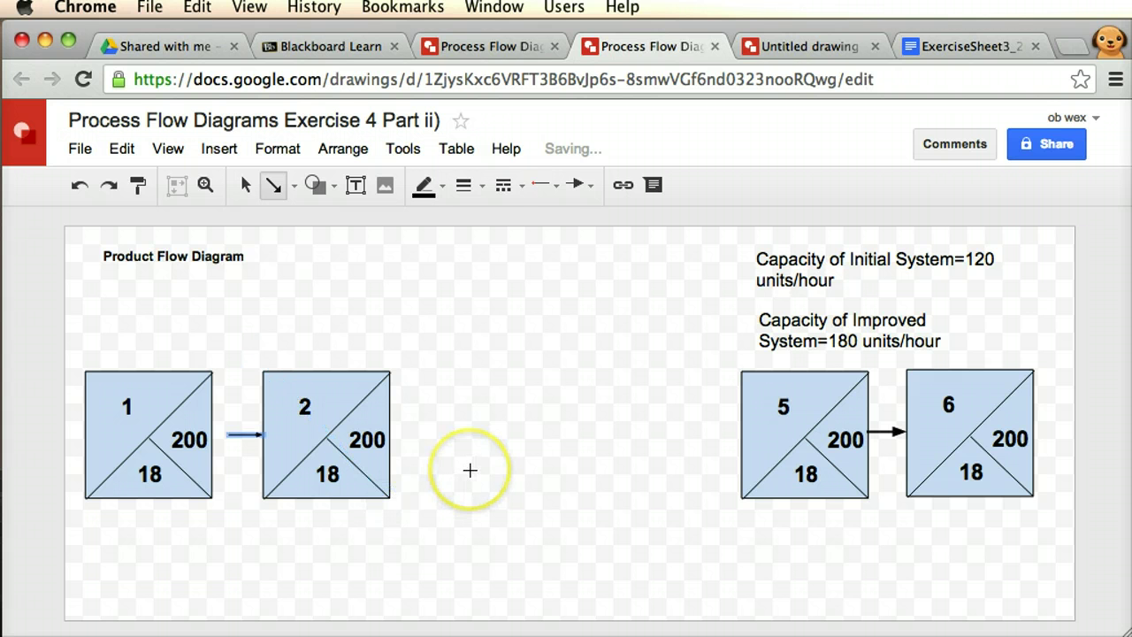
{"action": "key", "text": "super+v"}
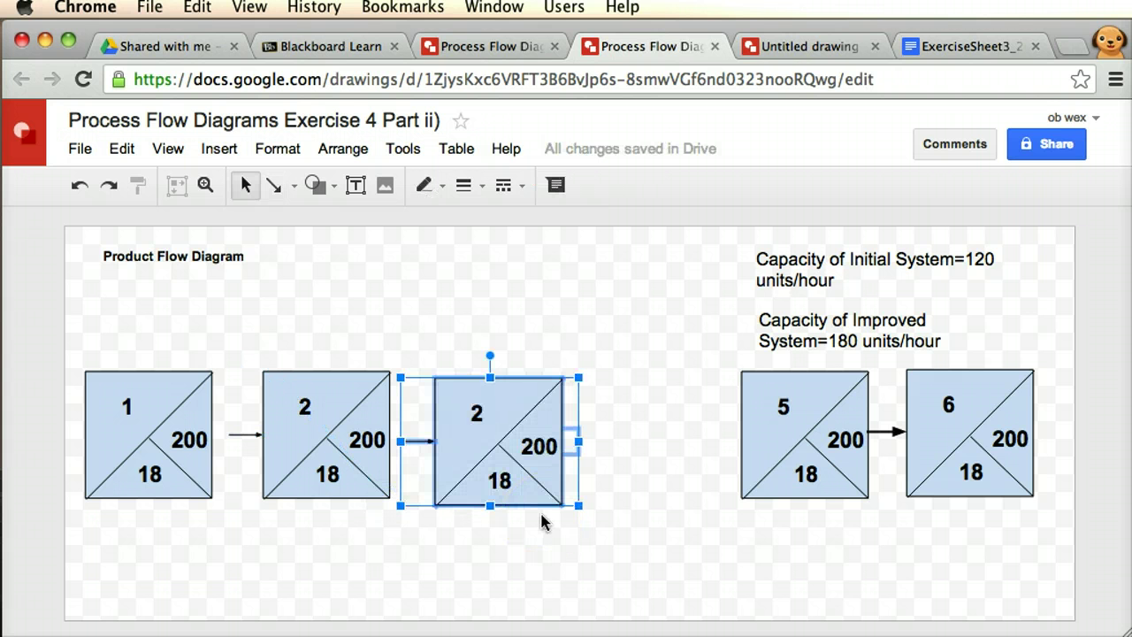
- Set the selected arrows' line weight to 4px
{"action": "left_click", "coordinate": [463, 185]}
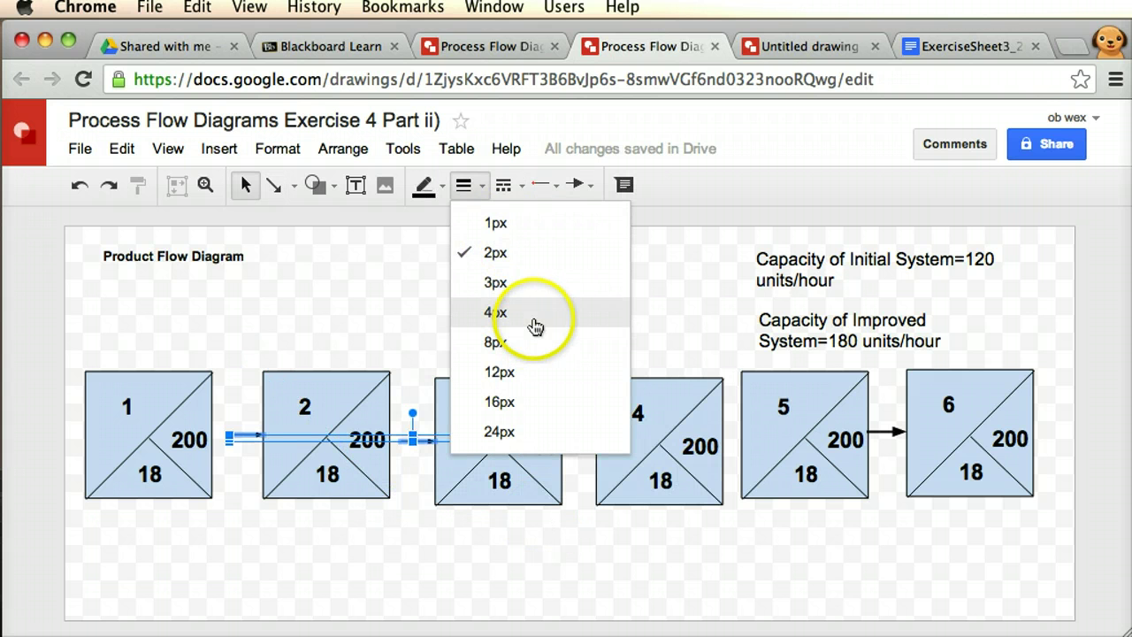
{"action": "left_click", "coordinate": [536, 317]}
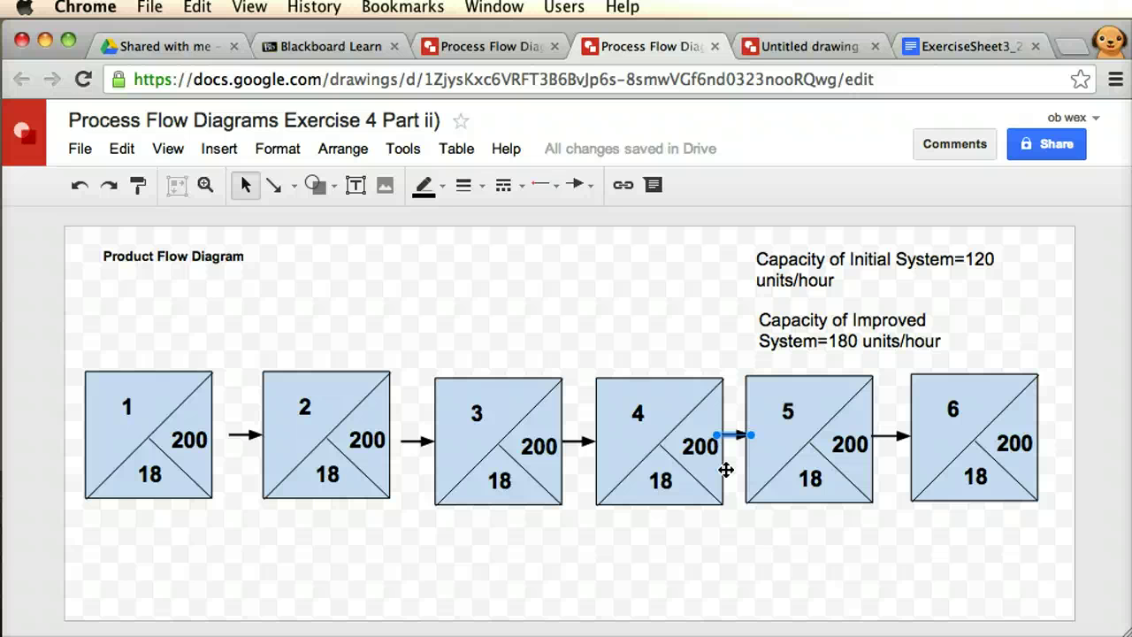
{"action": "left_click", "coordinate": [498, 474]}
- Select all six boxes and arrows, nudge them down, and edit the Optimum capacity note
{"action": "left_click", "coordinate": [501, 479]}
{"action": "left_click", "coordinate": [539, 448]}
{"action": "left_click", "coordinate": [582, 457]}
{"action": "left_click", "coordinate": [736, 557]}
{"action": "key", "text": "ctrl+a"}
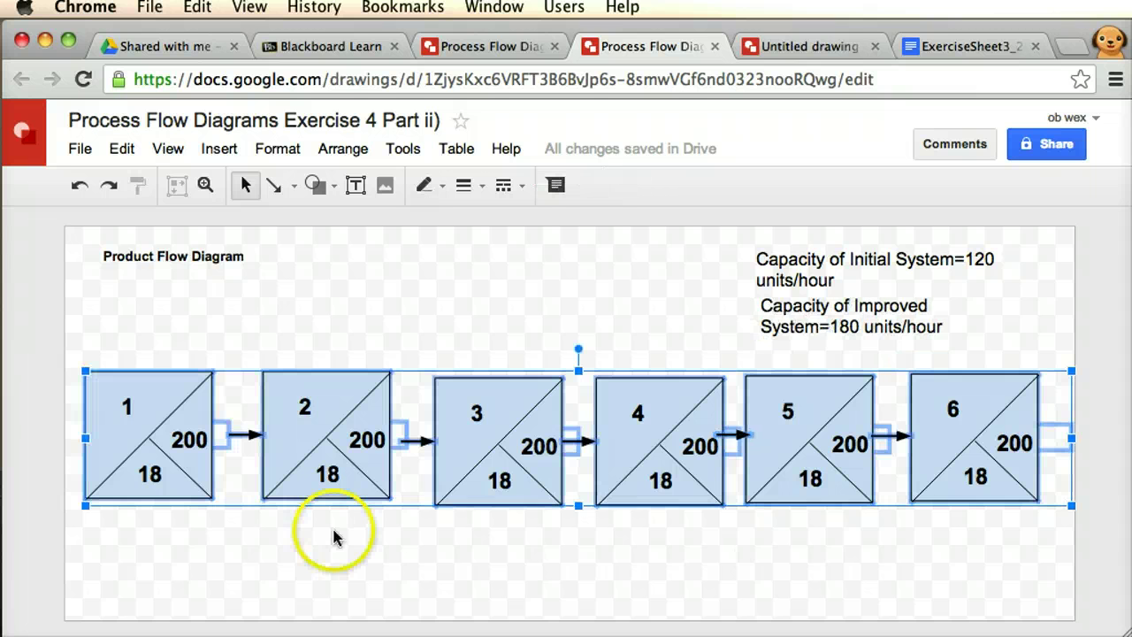
{"action": "key", "text": "Down"}
{"action": "key", "text": "Down"}
{"action": "key", "text": "Down"}
{"action": "key", "text": "Down"}
{"action": "key", "text": "Down"}
{"action": "key", "text": "Down"}
{"action": "key", "text": "Down"}
{"action": "key", "text": "Down"}
{"action": "key", "text": "Down"}
{"action": "key", "text": "Down"}
{"action": "key", "text": "Down"}
{"action": "key", "text": "Down"}
{"action": "key", "text": "Down"}
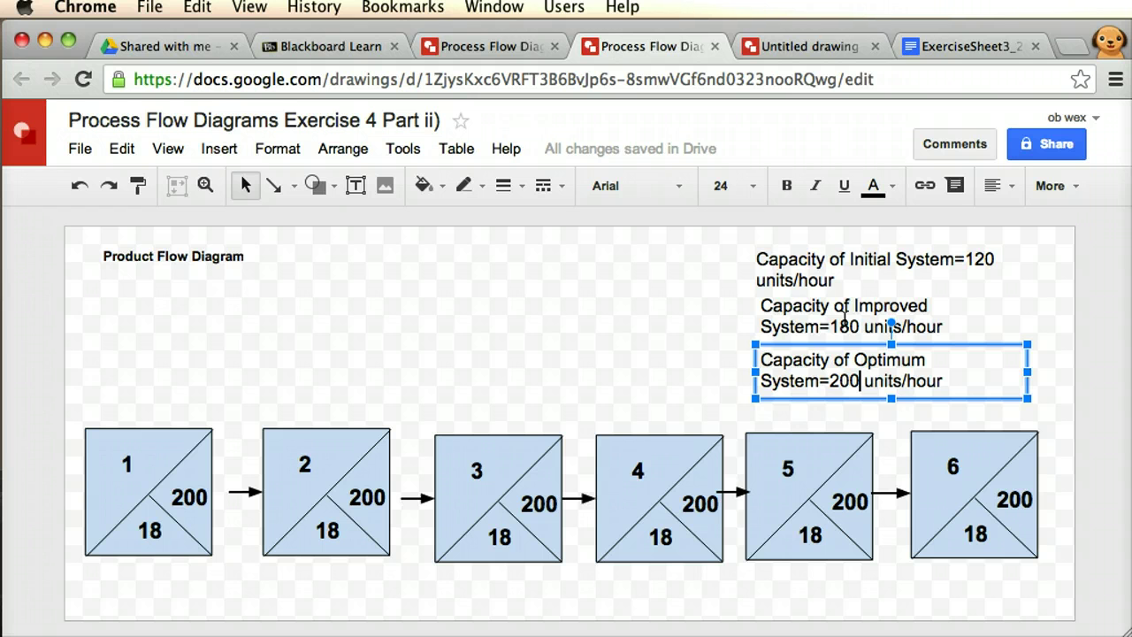
{"action": "left_click", "coordinate": [823, 386]}
- Finish the Optimum note after 200 and close the Process Flow Diagram drawing
{"action": "left_click", "coordinate": [846, 388]}
{"action": "key", "text": "super+w"}
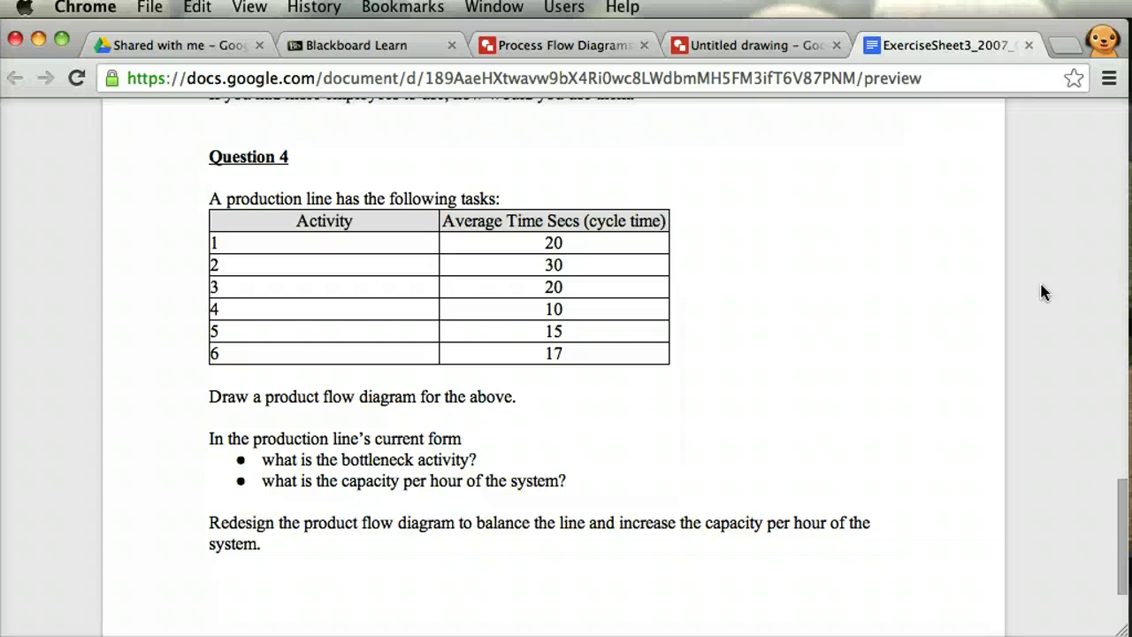
{"action": "left_click_drag", "start_coordinate": [384, 245], "coordinate": [394, 357]}
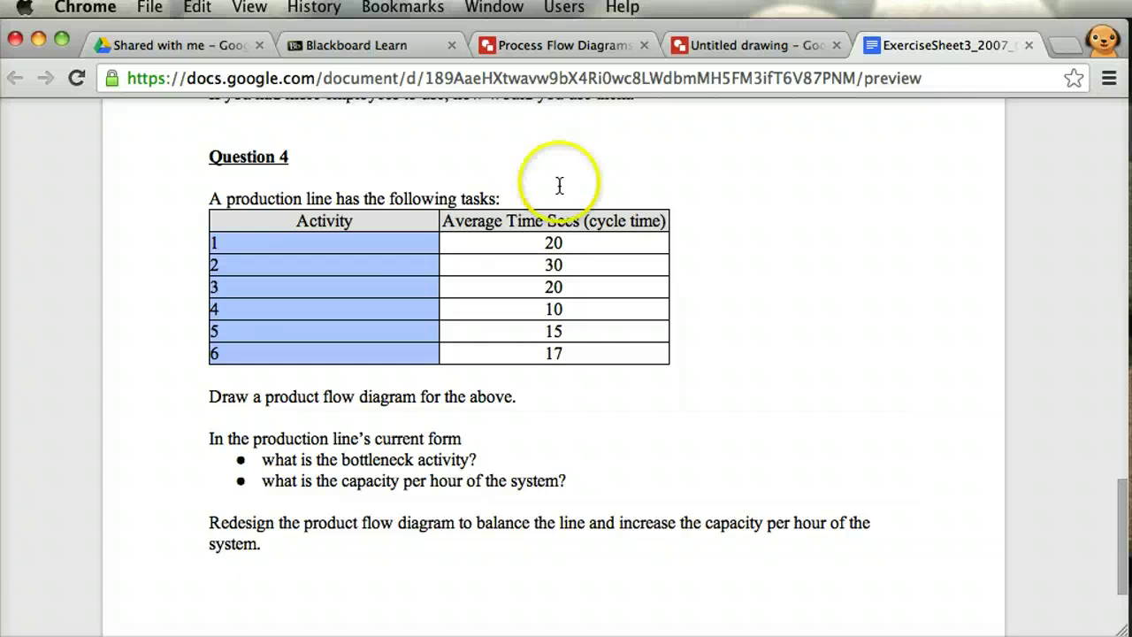
{"action": "left_click", "coordinate": [411, 252]}
{"action": "left_click_drag", "start_coordinate": [583, 245], "coordinate": [542, 245]}
{"action": "left_click_drag", "start_coordinate": [597, 272], "coordinate": [542, 246]}
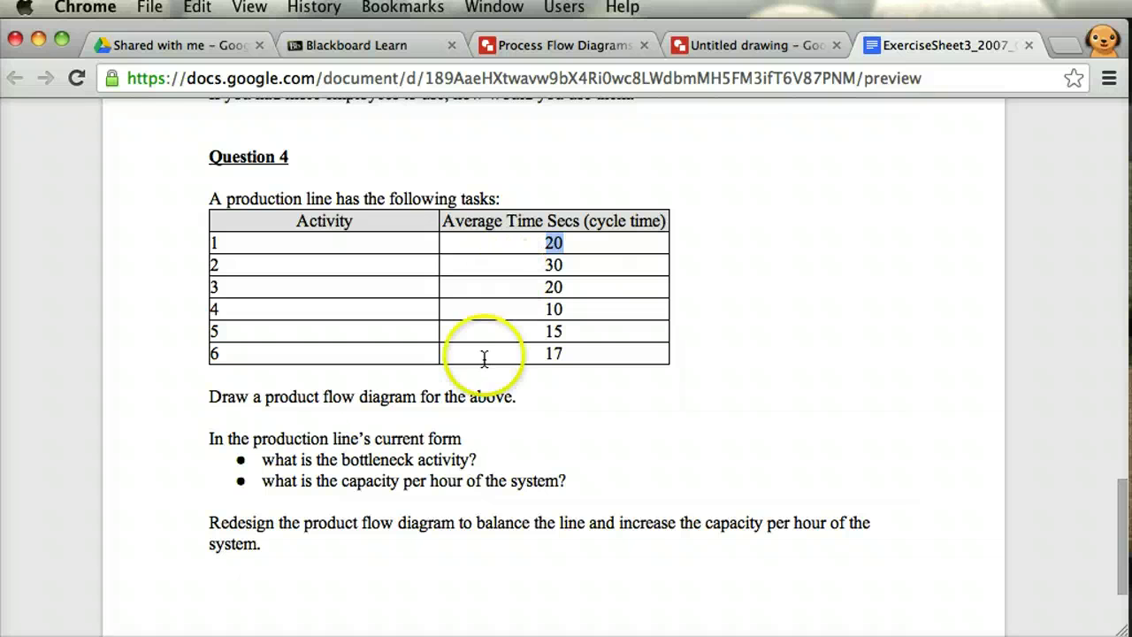
{"action": "left_click_drag", "start_coordinate": [548, 400], "coordinate": [183, 400]}
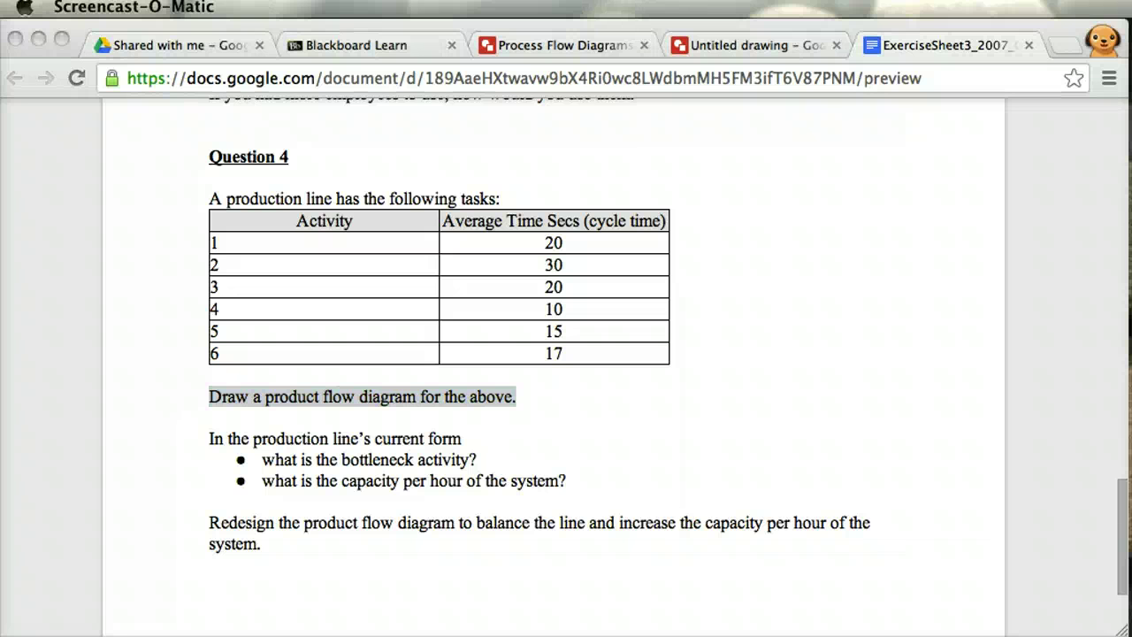
- Draw a rectangle as a square near the top-left of the Process Flow Diagrams page
{"action": "left_click", "coordinate": [579, 56]}
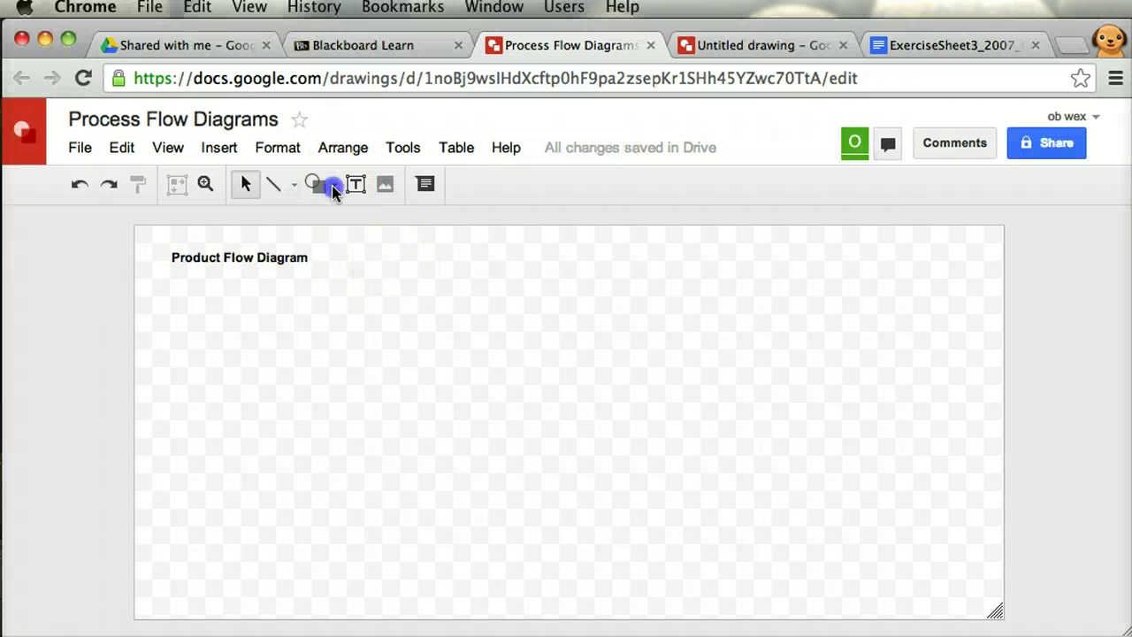
{"action": "left_click", "coordinate": [334, 192]}
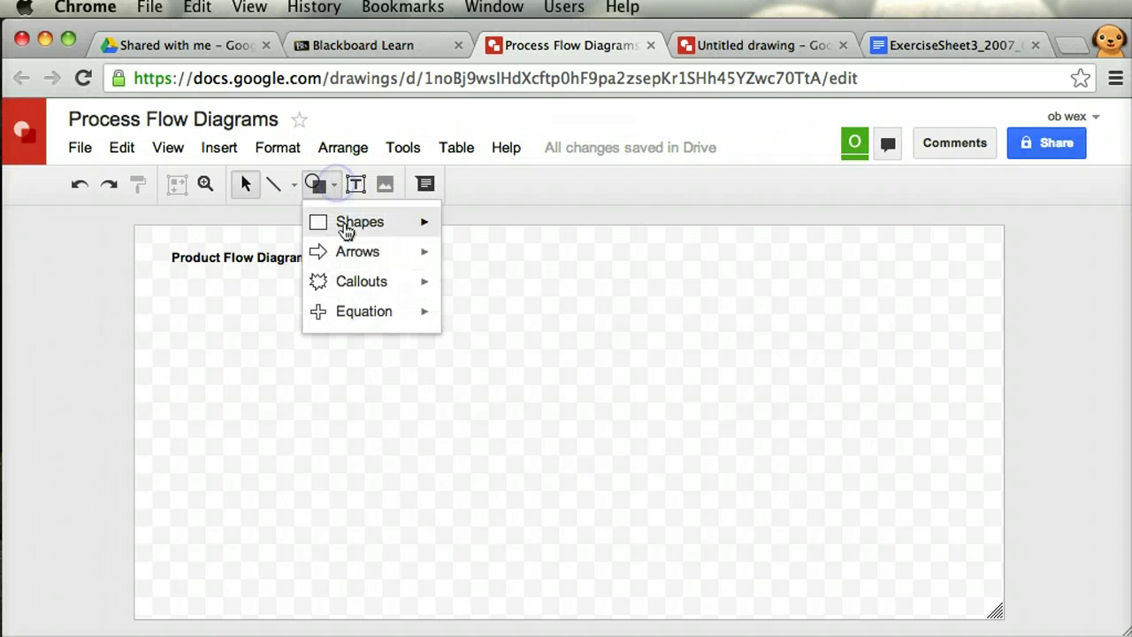
{"action": "mouse_move", "coordinate": [346, 232]}
{"action": "left_click", "coordinate": [461, 234]}
{"action": "left_click_drag", "start_coordinate": [216, 307], "coordinate": [342, 431]}
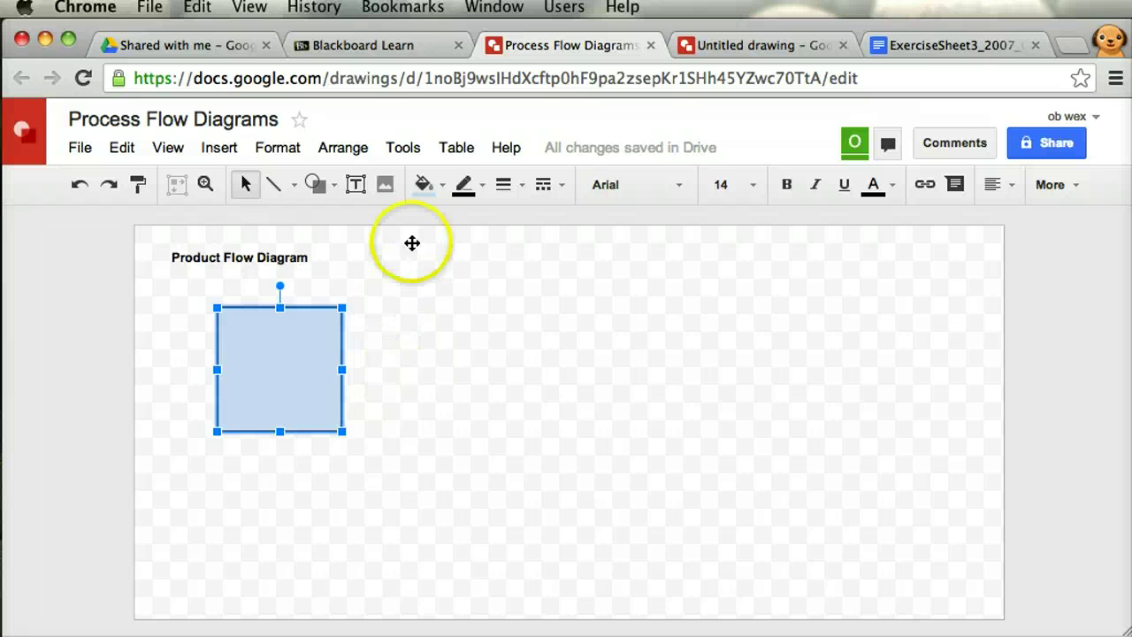
- Divide the square with a diagonal line from corner to corner
{"action": "left_click", "coordinate": [276, 187]}
{"action": "left_click_drag", "start_coordinate": [217, 431], "coordinate": [342, 307]}
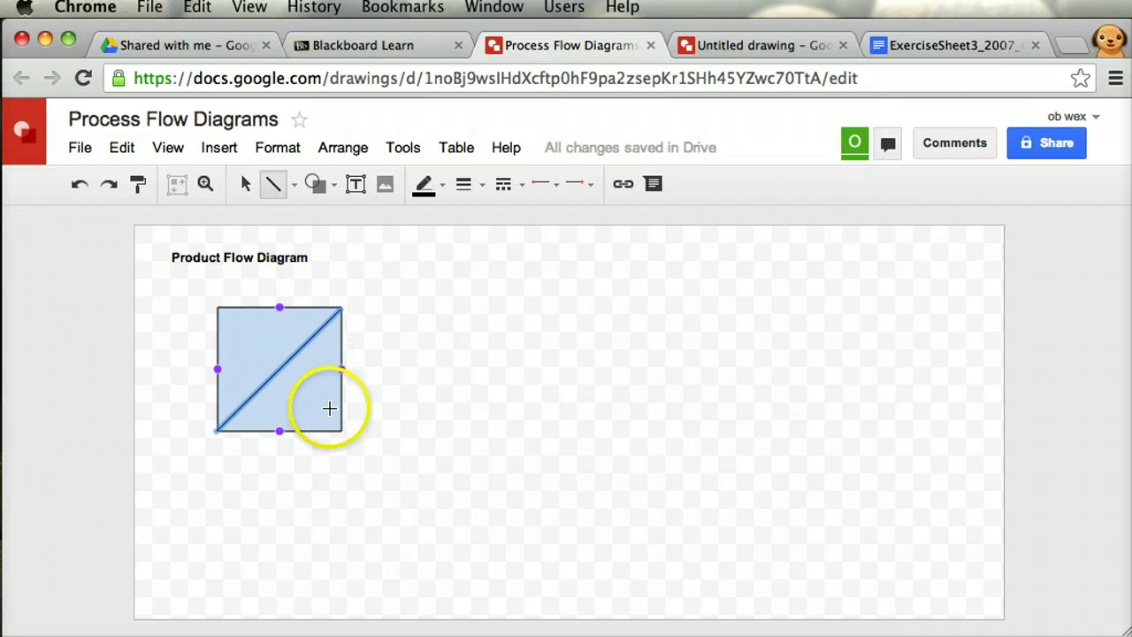
{"action": "left_click", "coordinate": [487, 354]}
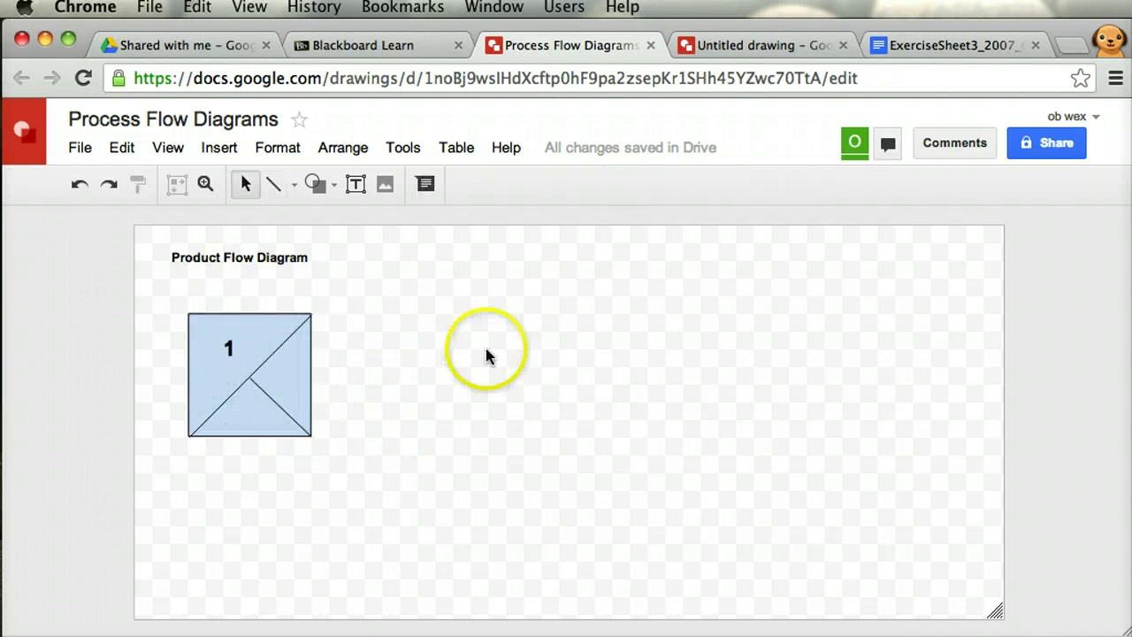
{"action": "left_click", "coordinate": [301, 336]}
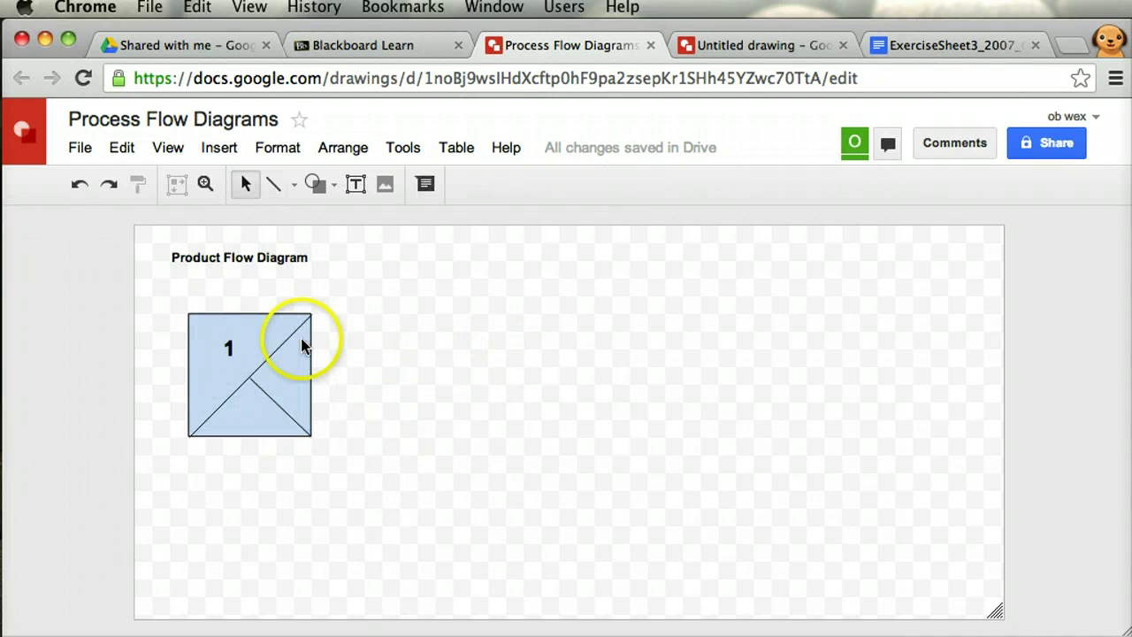
{"action": "left_click", "coordinate": [222, 399]}
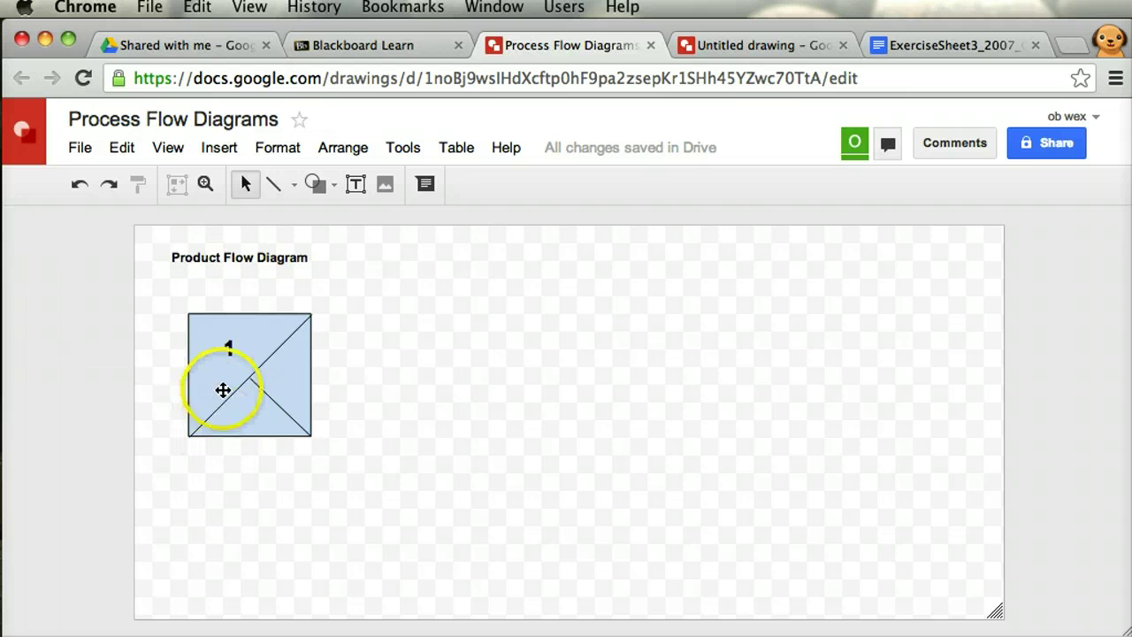
- Relabel the square's top section with 1, checking the task table in the exercise sheet
{"action": "double_click", "coordinate": [229, 346]}
{"action": "key", "text": "BackSpace"}
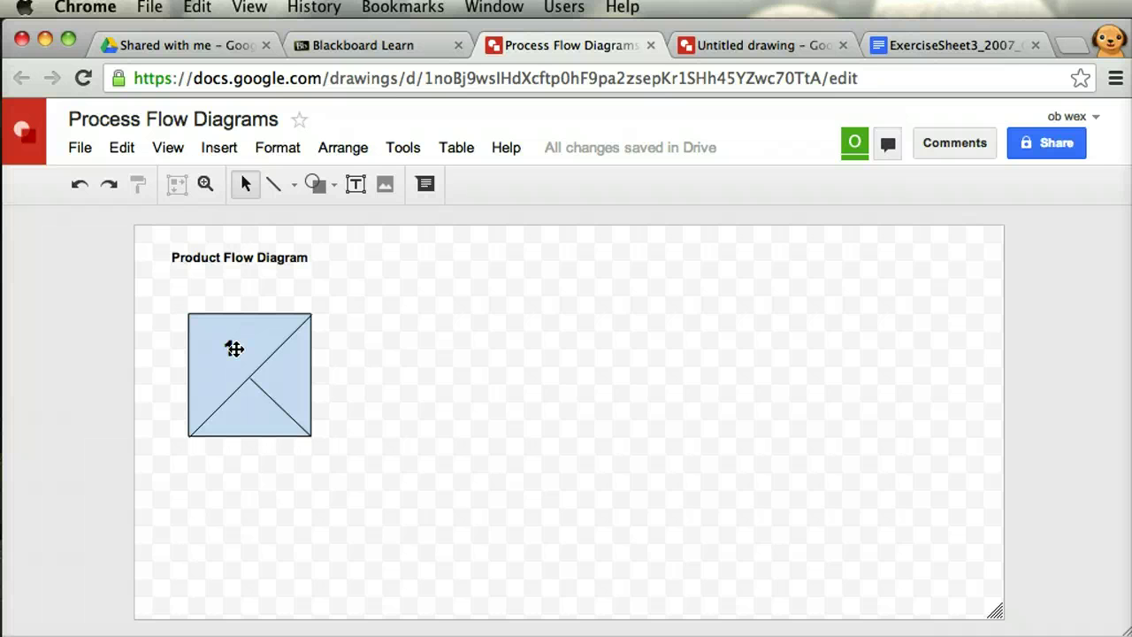
{"action": "type", "text": "1"}
{"action": "left_click", "coordinate": [260, 419]}
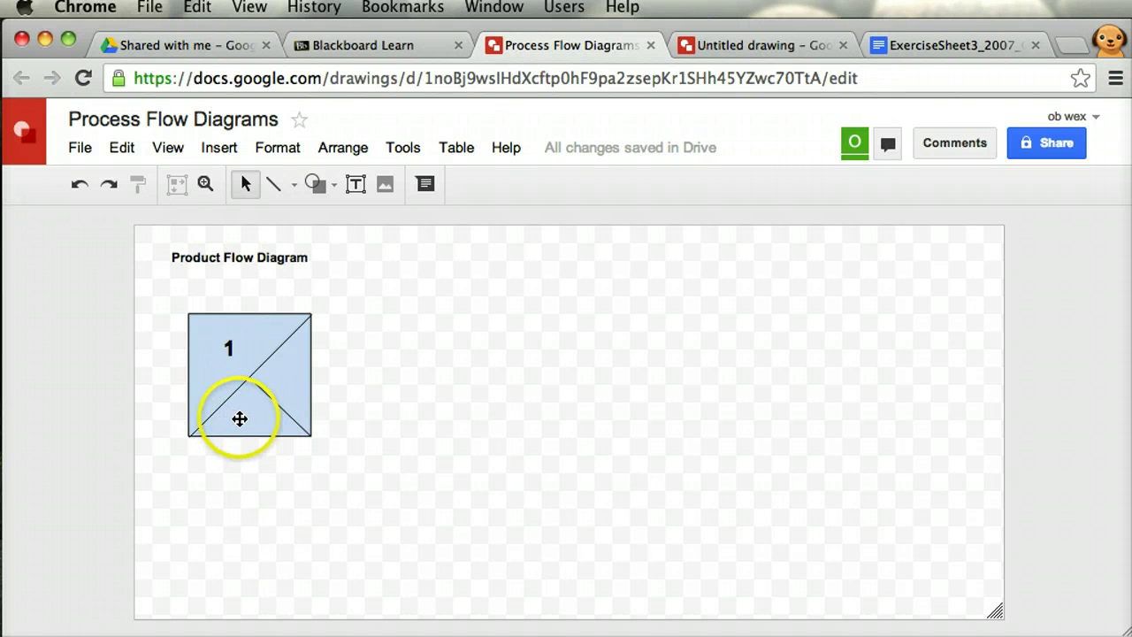
{"action": "left_click", "coordinate": [947, 43]}
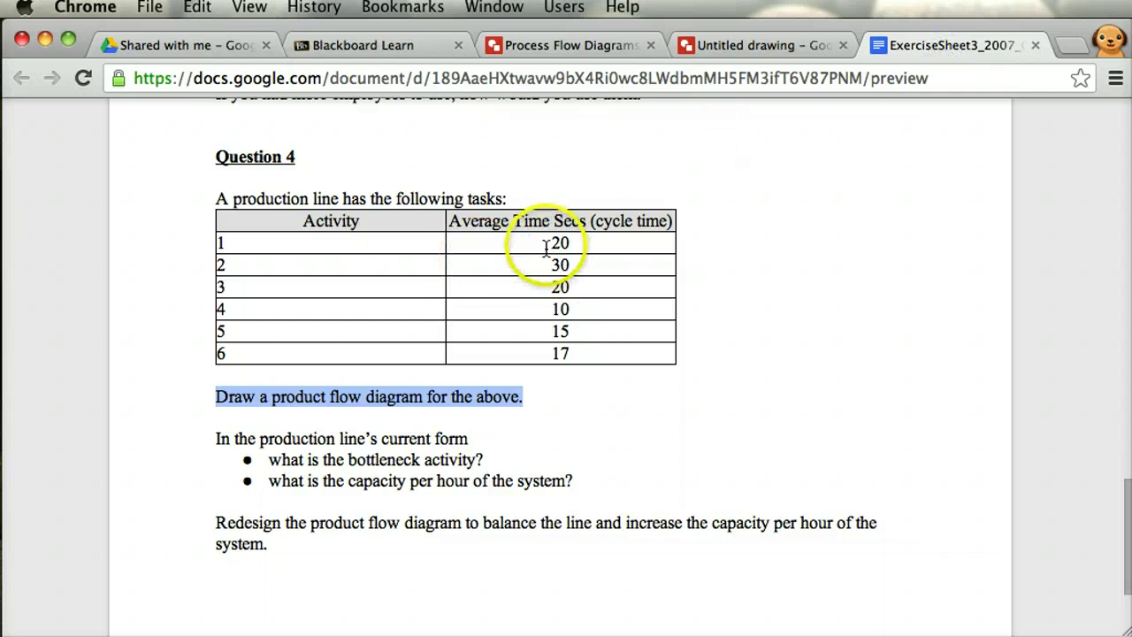
{"action": "left_click", "coordinate": [619, 44]}
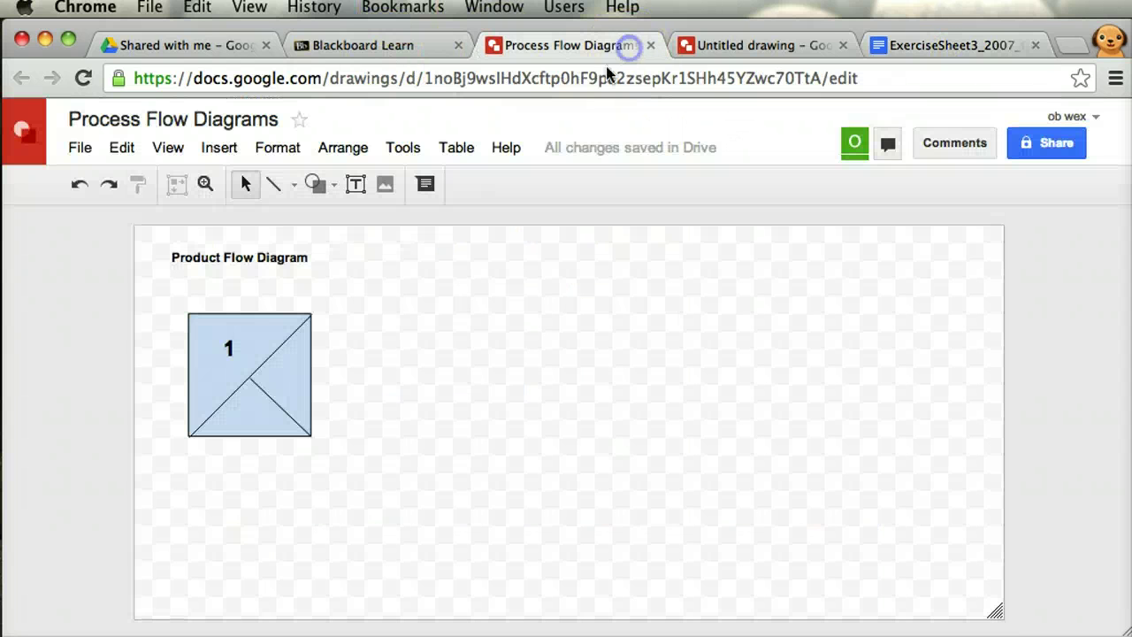
- Fit the 20 cycle-time label into the square's bottom triangle
{"action": "left_click_drag", "start_coordinate": [232, 430], "coordinate": [257, 416]}
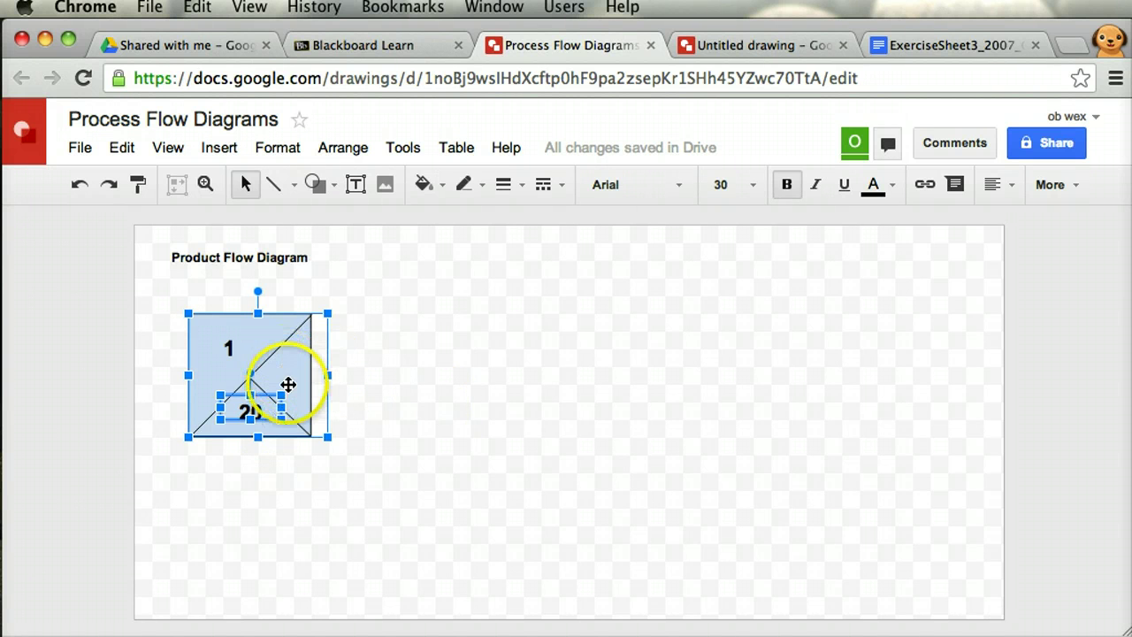
{"action": "left_click", "coordinate": [352, 384]}
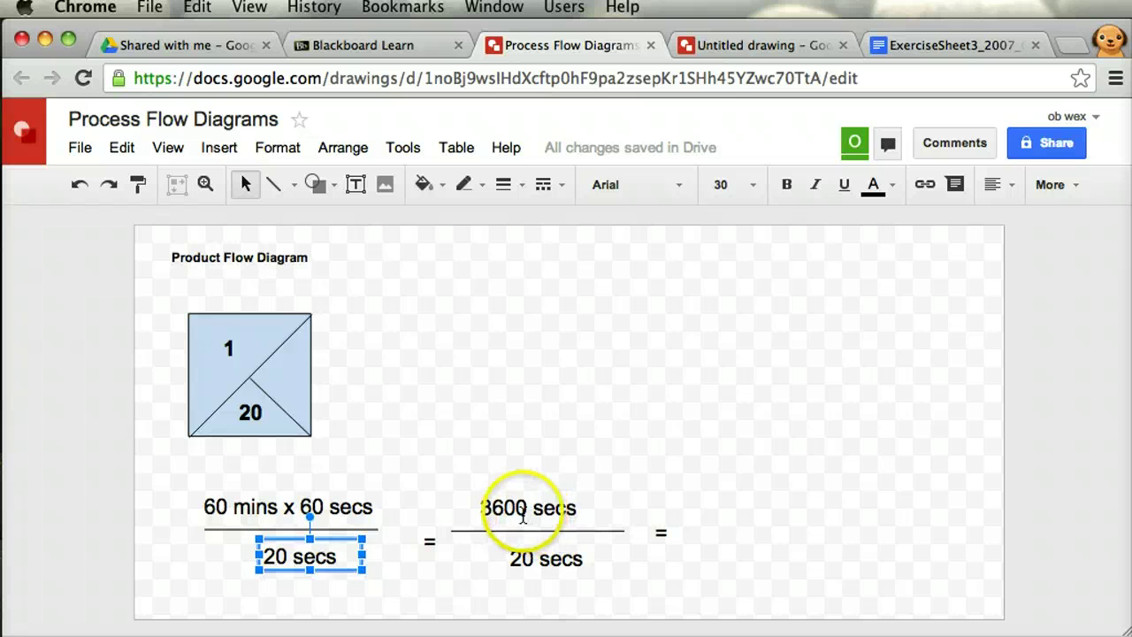
- Enter 180 units/hour as box 1's capacity in its right triangle
{"action": "left_click", "coordinate": [604, 512]}
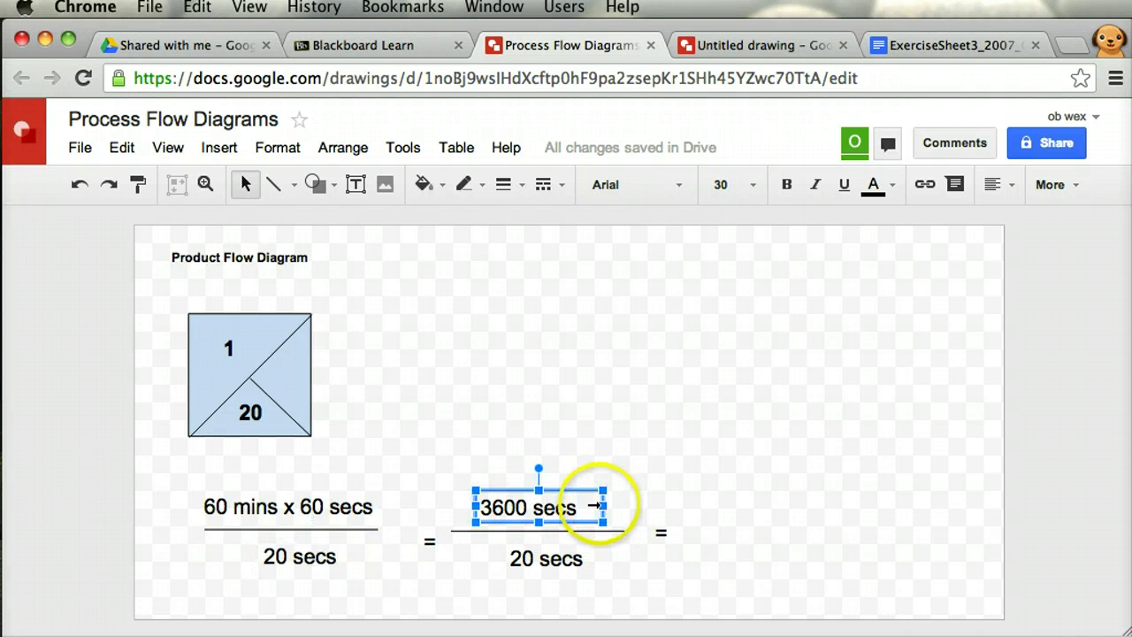
{"action": "left_click", "coordinate": [556, 558]}
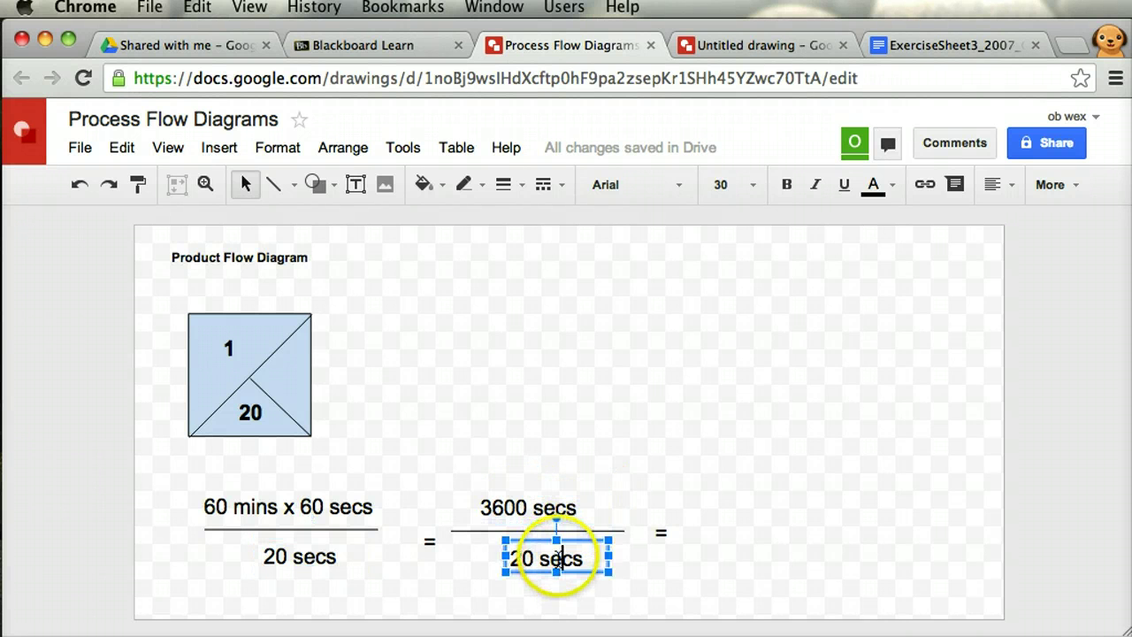
{"action": "left_click", "coordinate": [691, 535]}
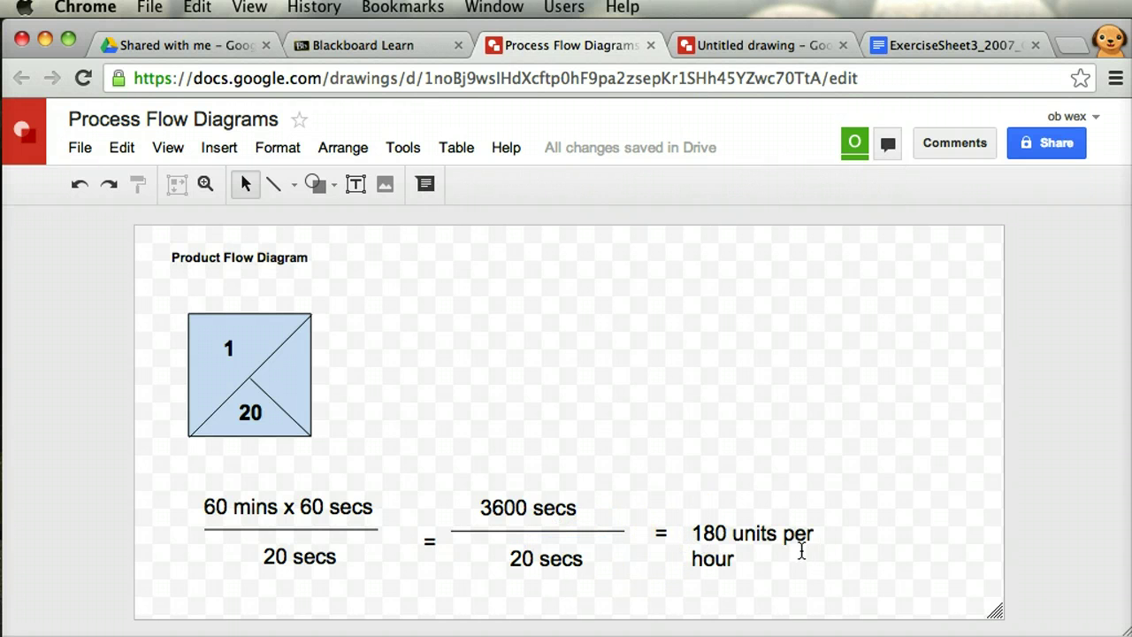
{"action": "left_click", "coordinate": [764, 541]}
{"action": "type", "text": "180"}
{"action": "left_click", "coordinate": [630, 511]}
- Delete the capacity working and paste a second divided square beside box 1
{"action": "left_click_drag", "start_coordinate": [177, 473], "coordinate": [882, 597]}
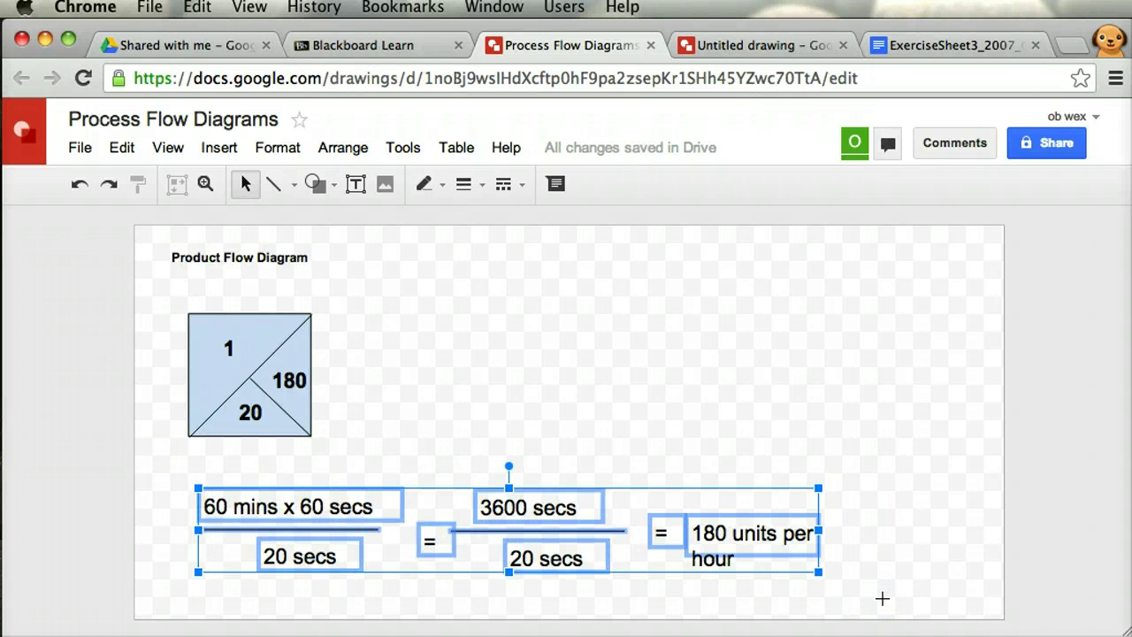
{"action": "key", "text": "Delete"}
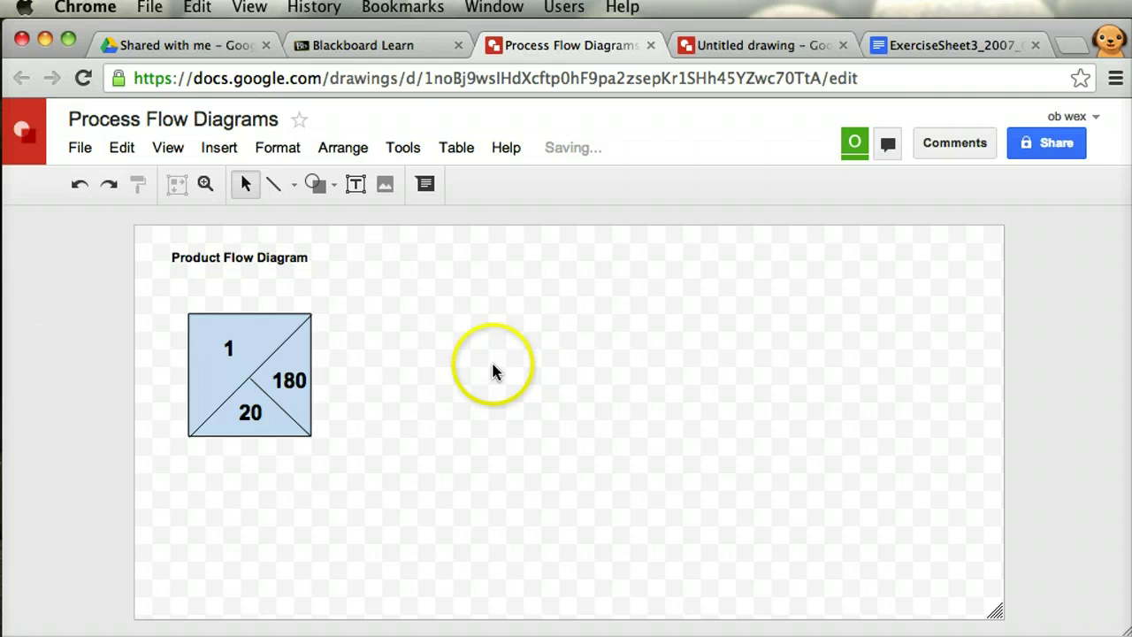
{"action": "key", "text": "ctrl+v"}
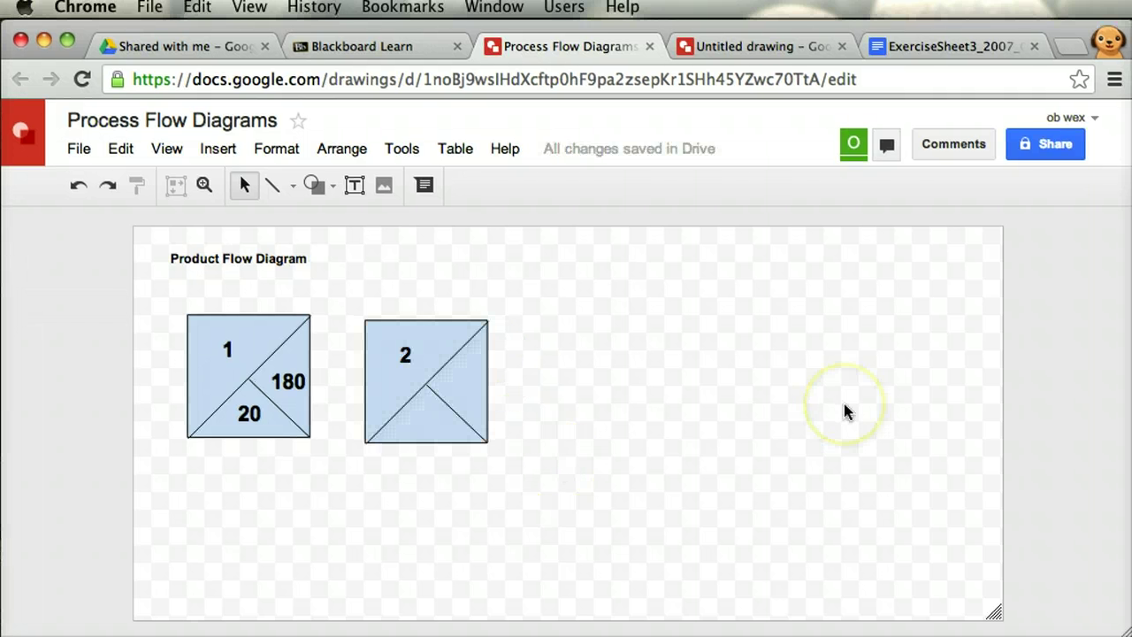
- Copy task 2's cycle time 30 from the exercise sheet table
{"action": "key", "text": "super+5"}
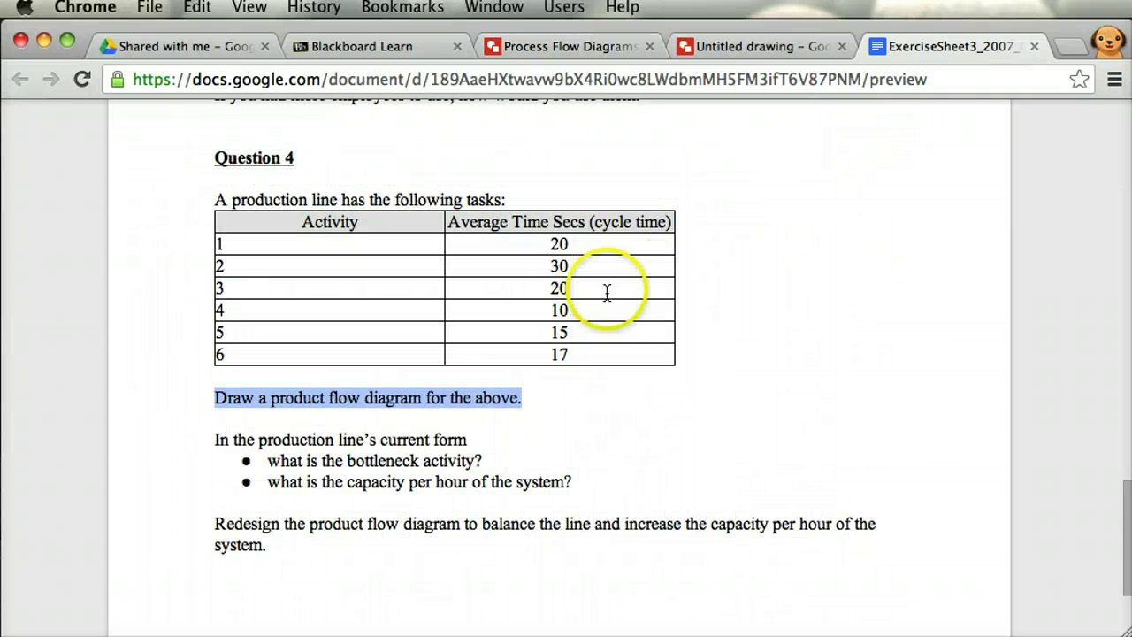
{"action": "double_click", "coordinate": [561, 267]}
{"action": "key", "text": "ctrl+c"}
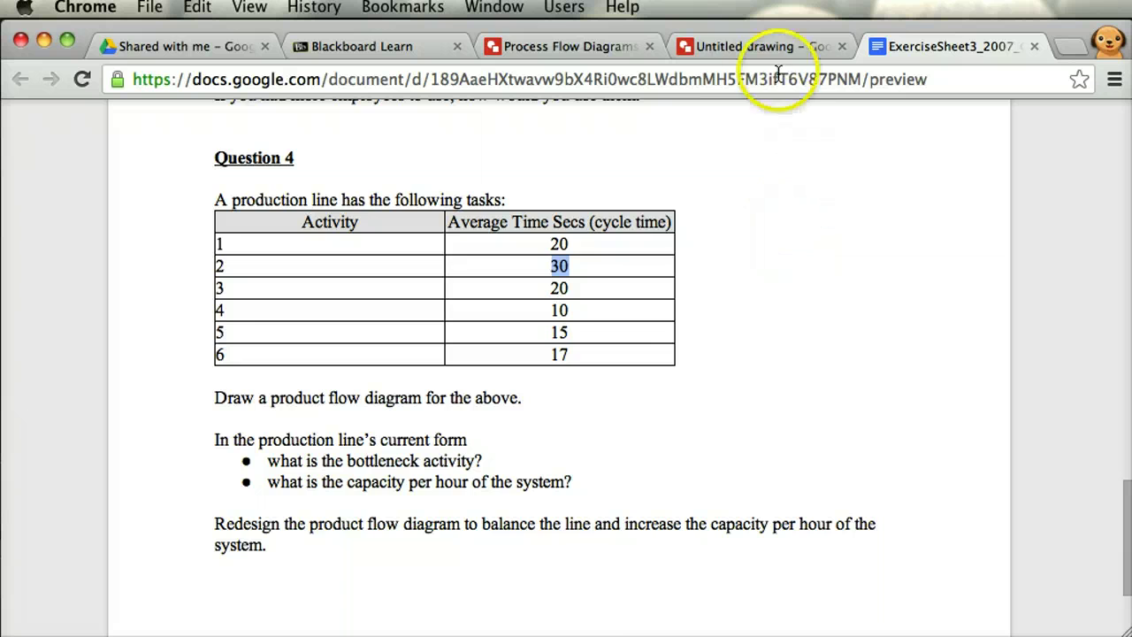
{"action": "left_click", "coordinate": [577, 46]}
- Put cycle time 30 and capacity 120 into square 2
{"action": "key", "text": "ctrl+v"}
{"action": "left_click", "coordinate": [570, 416]}
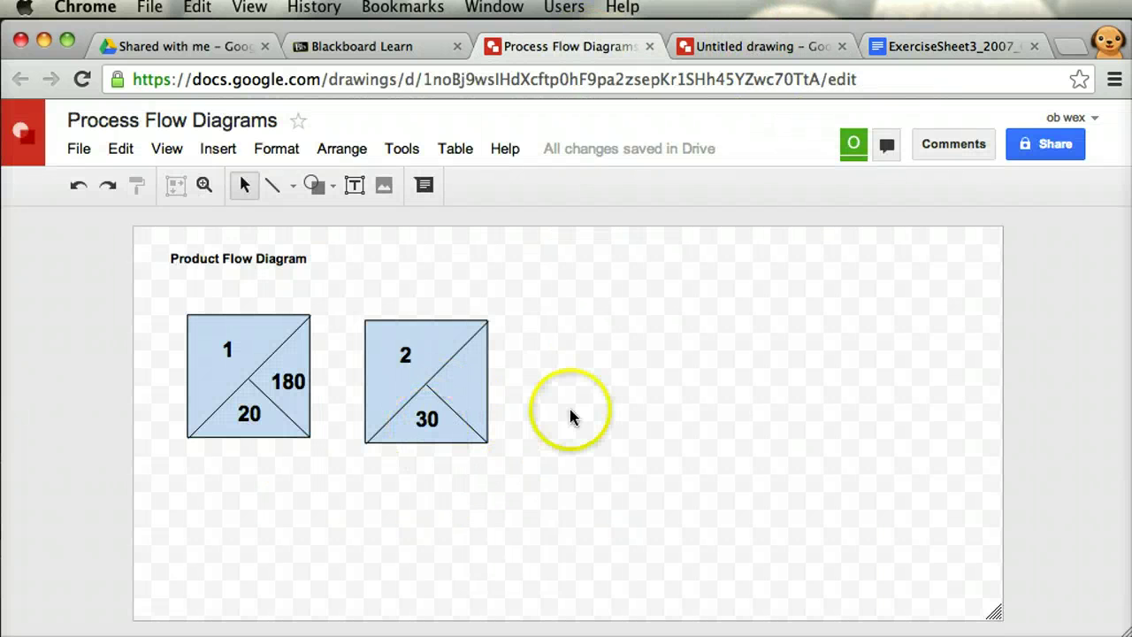
{"action": "left_click", "coordinate": [472, 390]}
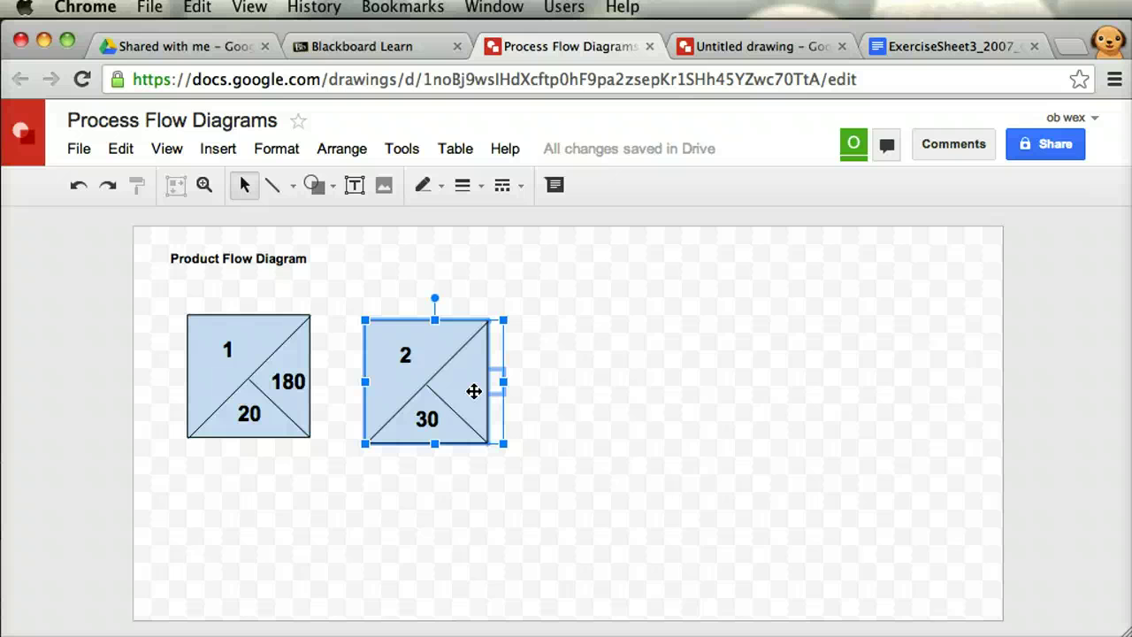
{"action": "left_click", "coordinate": [484, 383]}
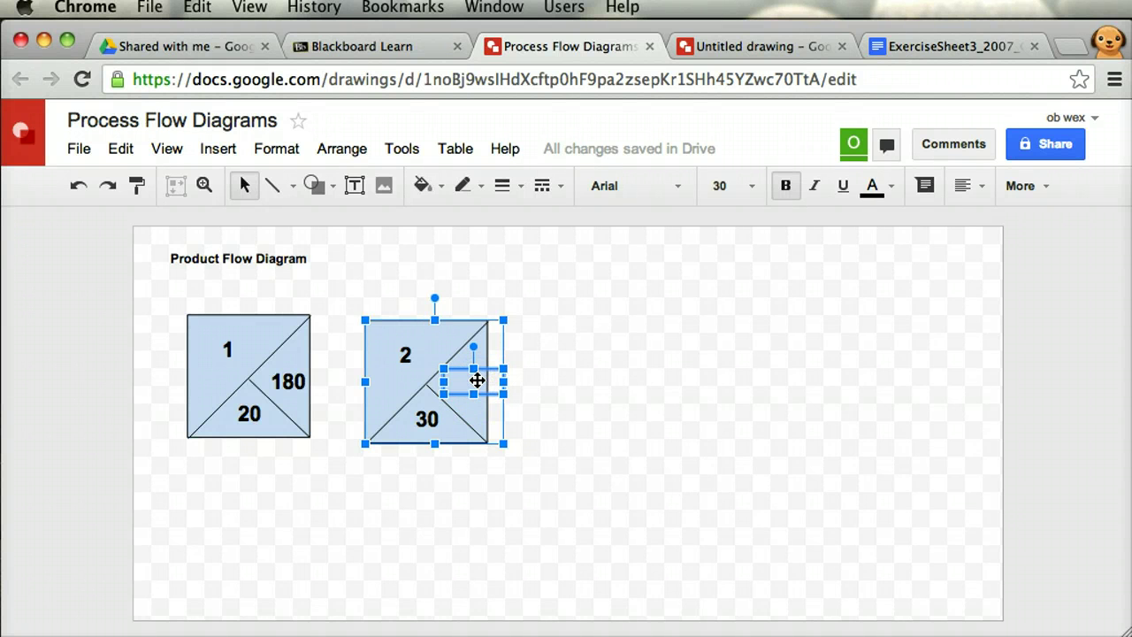
{"action": "type", "text": "120"}
{"action": "left_click", "coordinate": [534, 443]}
- Draw a connector line from square 1 to square 2
{"action": "left_click", "coordinate": [283, 412]}
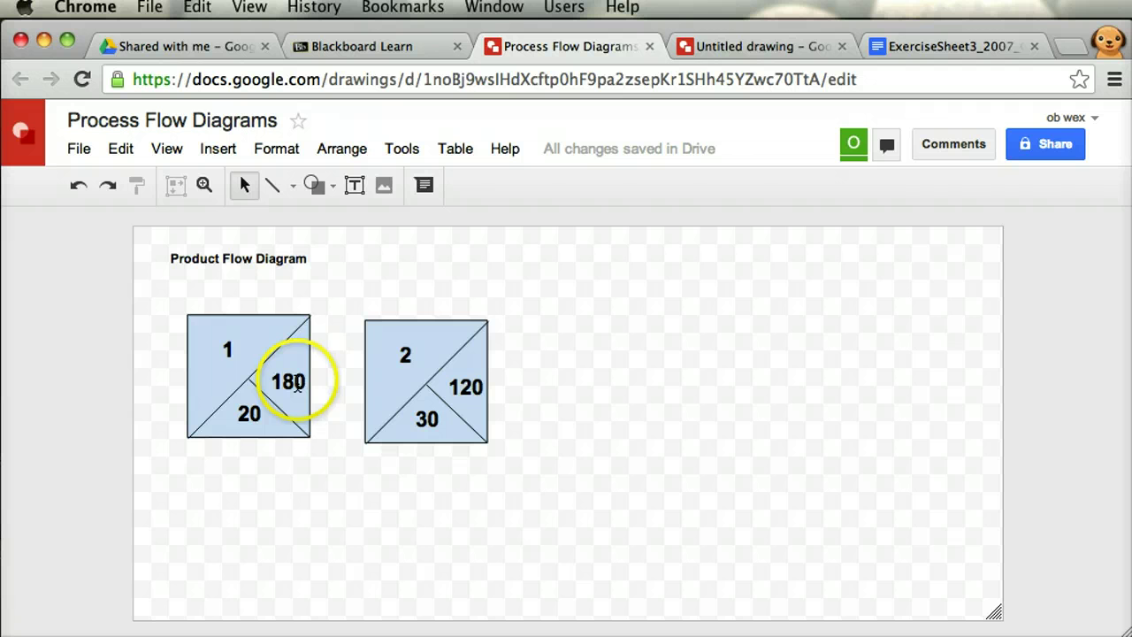
{"action": "left_click_drag", "start_coordinate": [265, 404], "coordinate": [485, 386]}
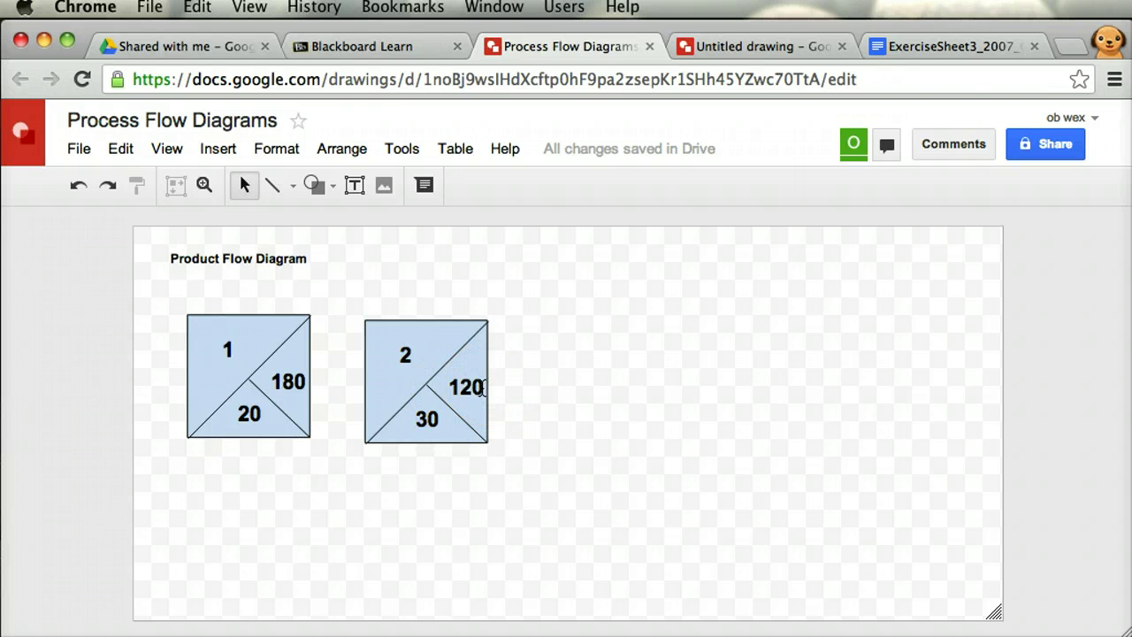
{"action": "mouse_move", "coordinate": [515, 376]}
{"action": "left_mouse_down"}
{"action": "mouse_move", "coordinate": [392, 372]}
{"action": "mouse_move", "coordinate": [357, 333]}
{"action": "mouse_move", "coordinate": [352, 374]}
{"action": "left_mouse_up"}
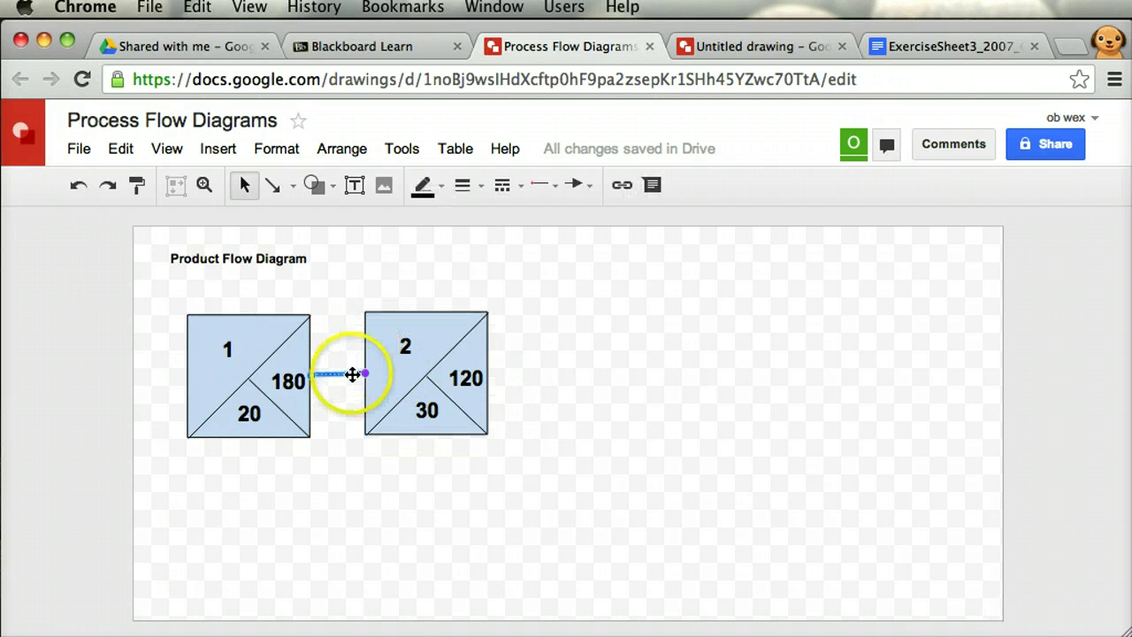
- Make the connecting arrow 4px and move both squares and the arrow lower
{"action": "left_click", "coordinate": [462, 186]}
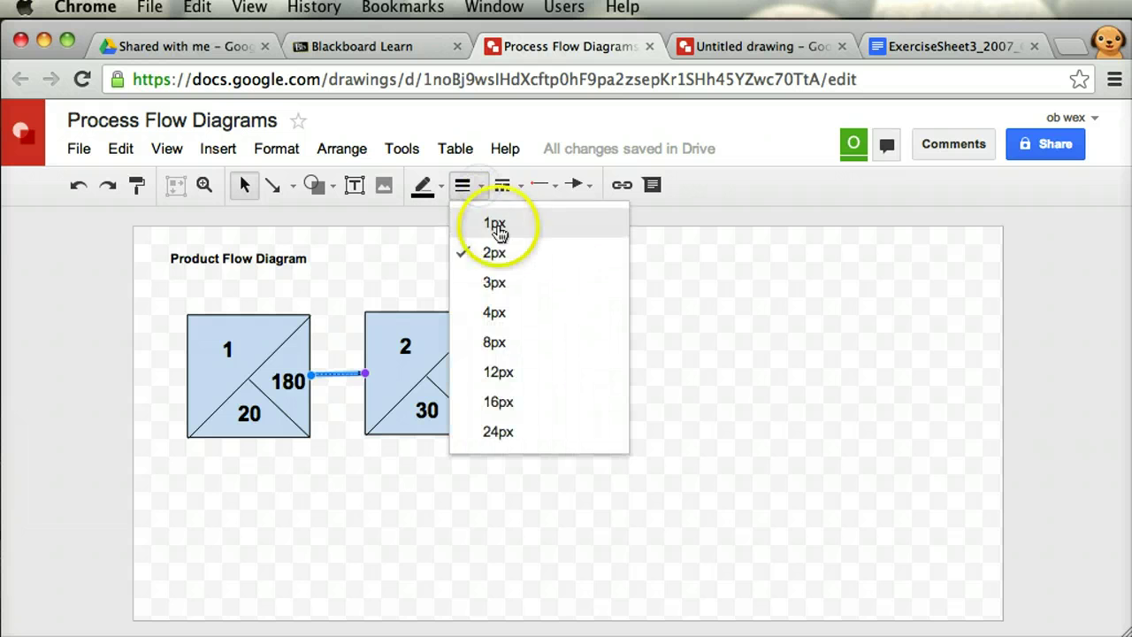
{"action": "left_click", "coordinate": [523, 314]}
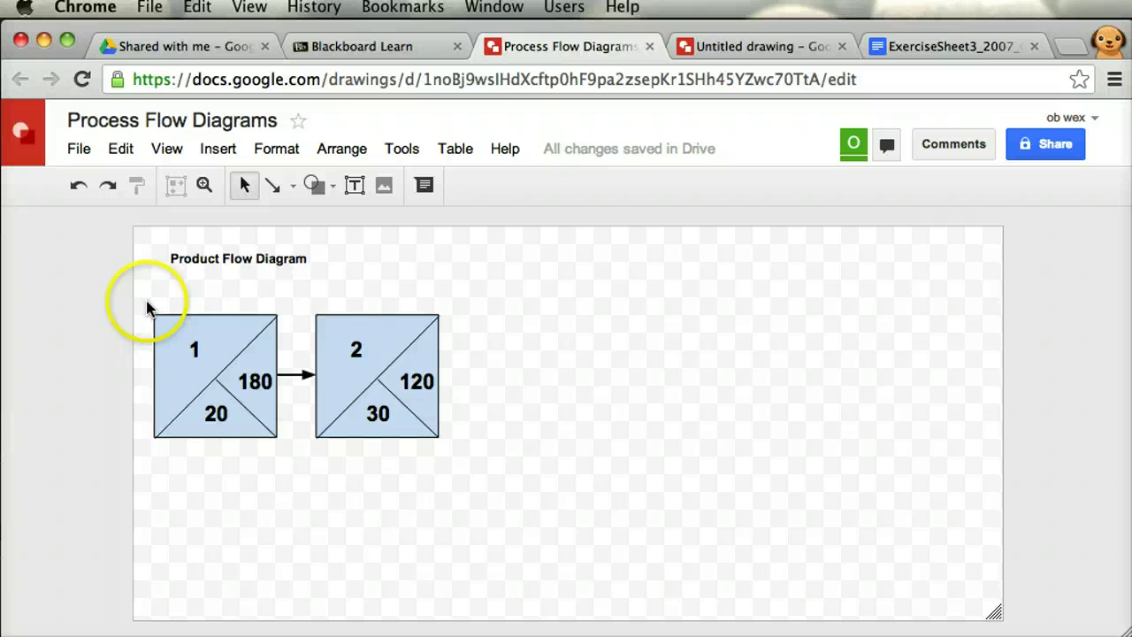
{"action": "left_click_drag", "start_coordinate": [147, 303], "coordinate": [474, 525]}
{"action": "left_click_drag", "start_coordinate": [384, 434], "coordinate": [380, 566]}
{"action": "left_click", "coordinate": [455, 558]}
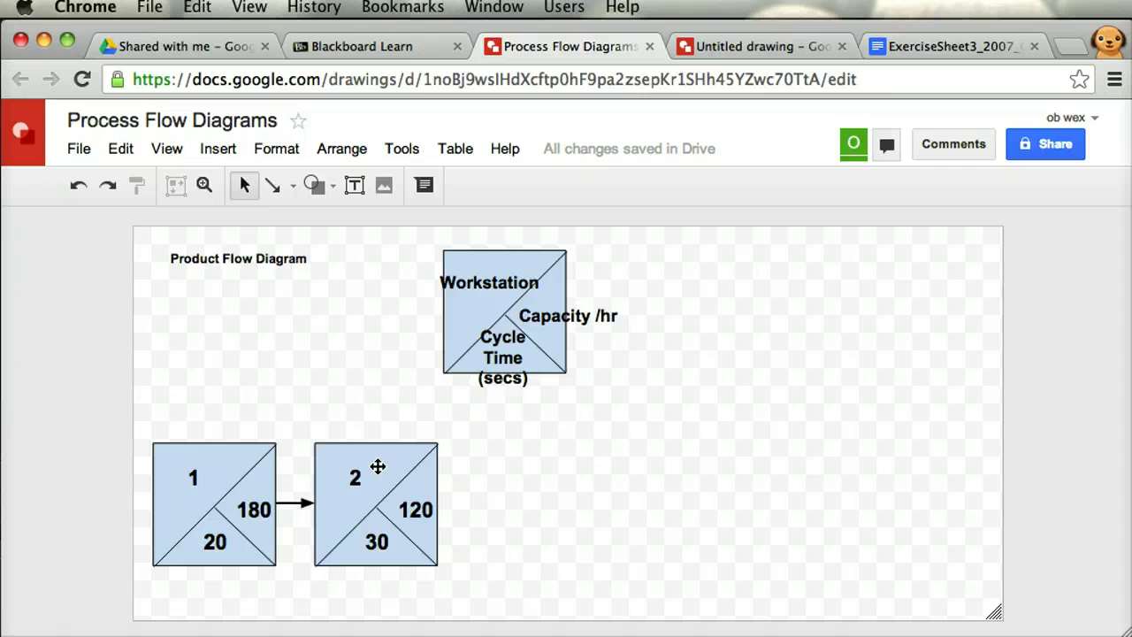
- Fill square 3 with cycle time 20 from the sheet and capacity 180
{"action": "left_click", "coordinate": [917, 46]}
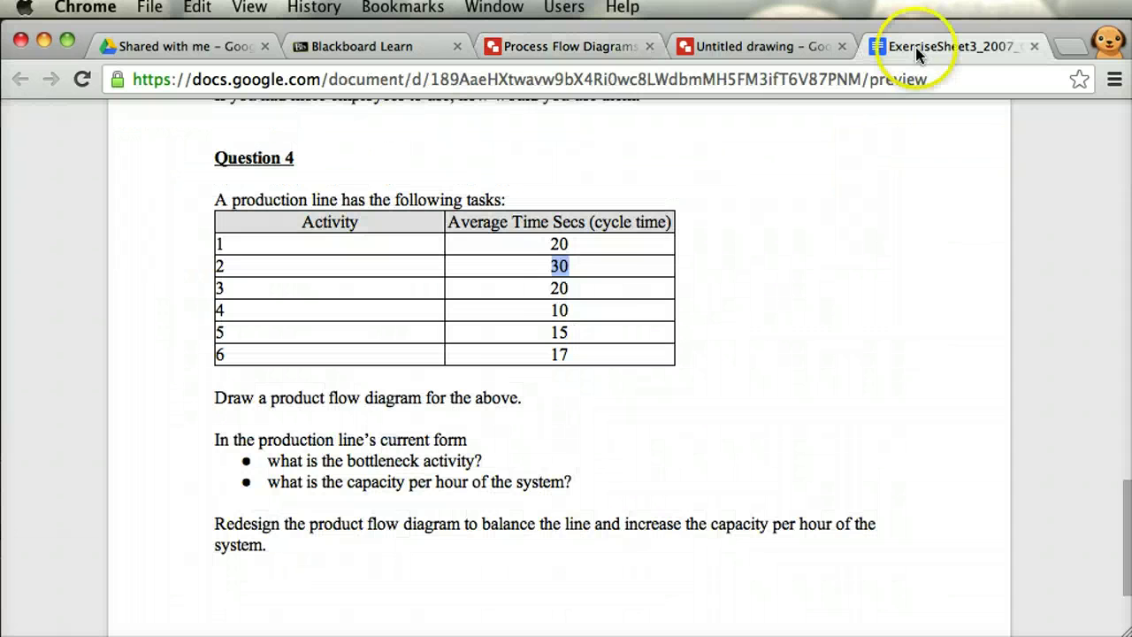
{"action": "double_click", "coordinate": [548, 288]}
{"action": "key", "text": "super+3"}
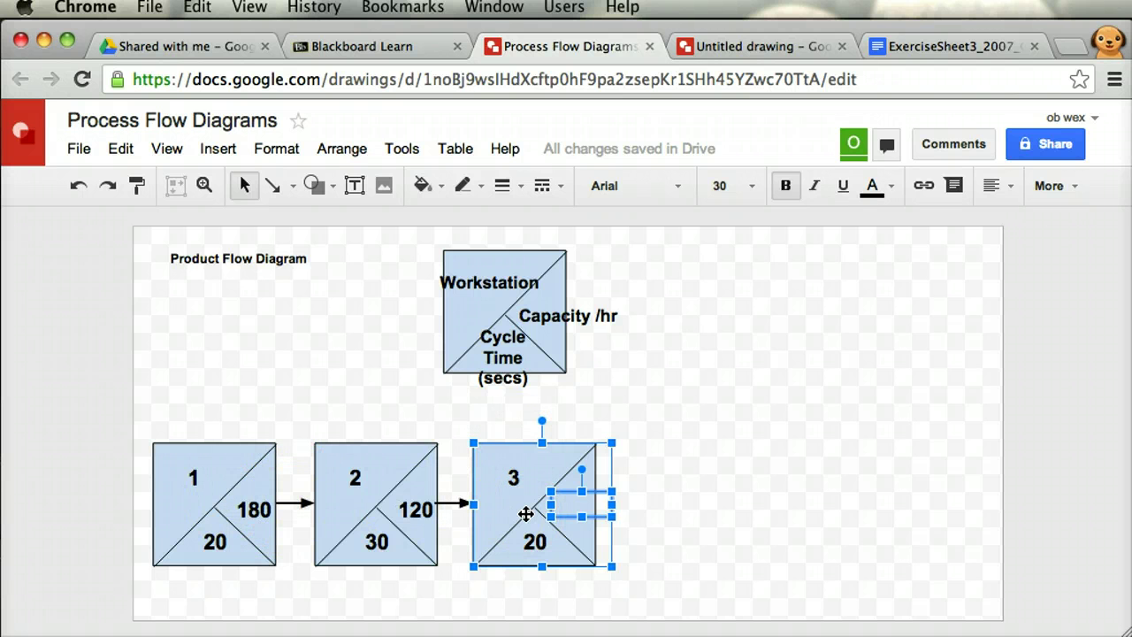
{"action": "type", "text": "180"}
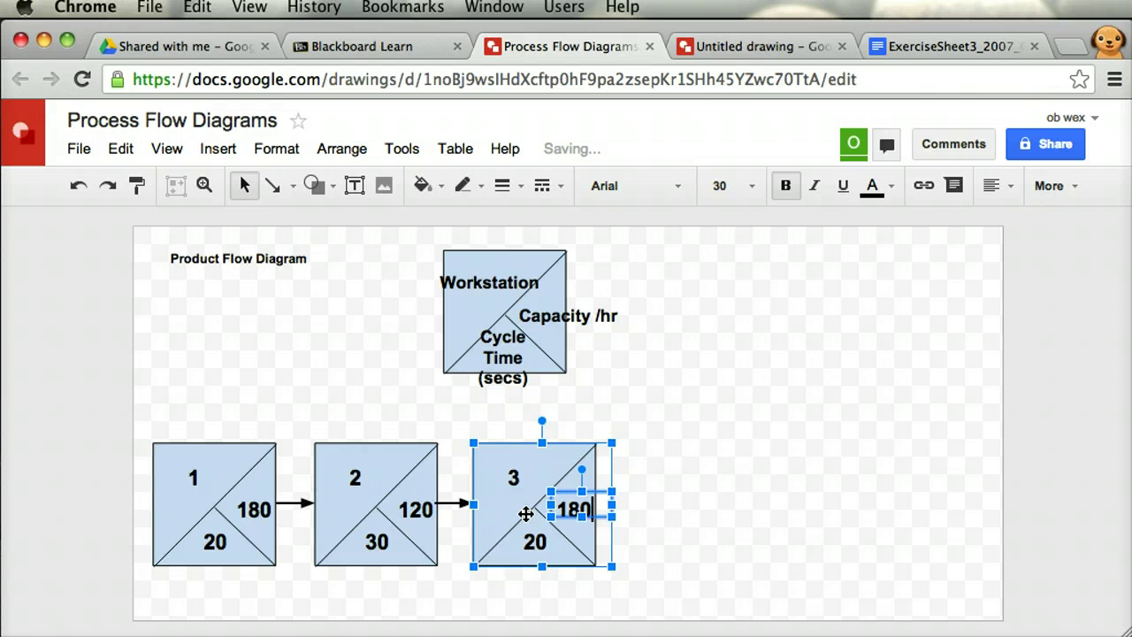
{"action": "key", "text": "Escape"}
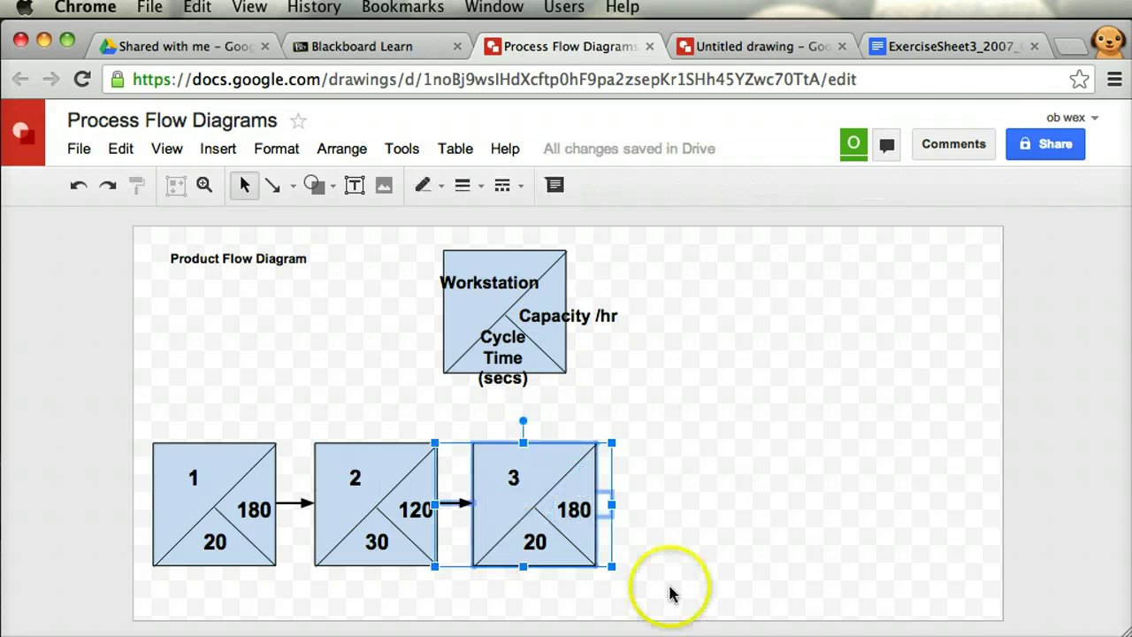
- Fill square 4 with cycle time 10 and capacity 360
{"action": "left_click", "coordinate": [943, 55]}
{"action": "left_click", "coordinate": [561, 309]}
{"action": "double_click", "coordinate": [561, 310]}
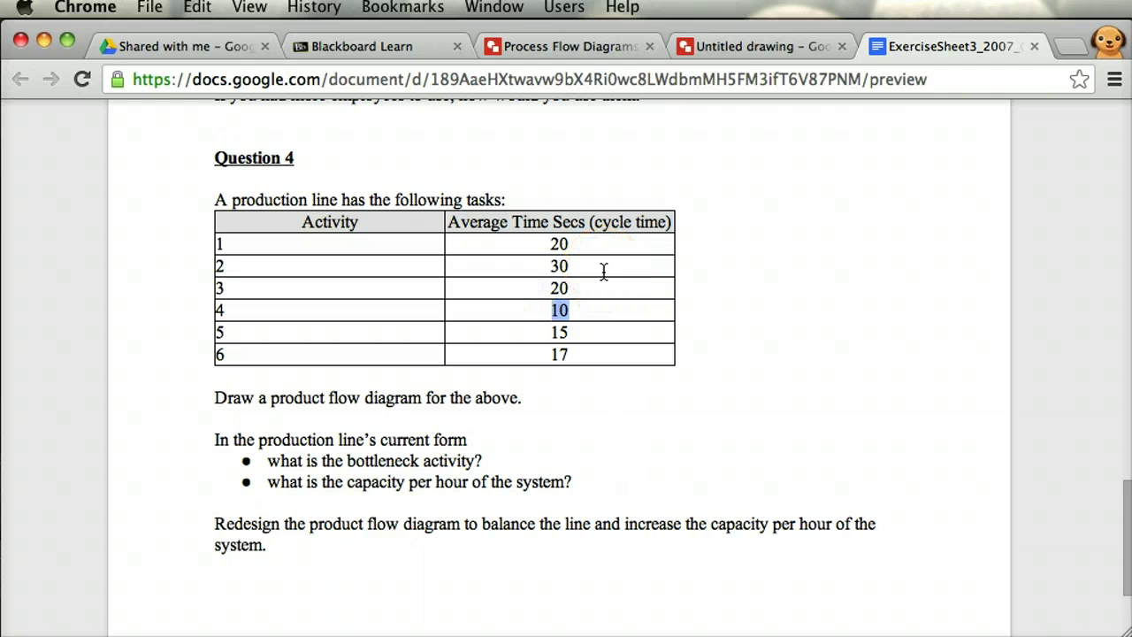
{"action": "left_click", "coordinate": [750, 505]}
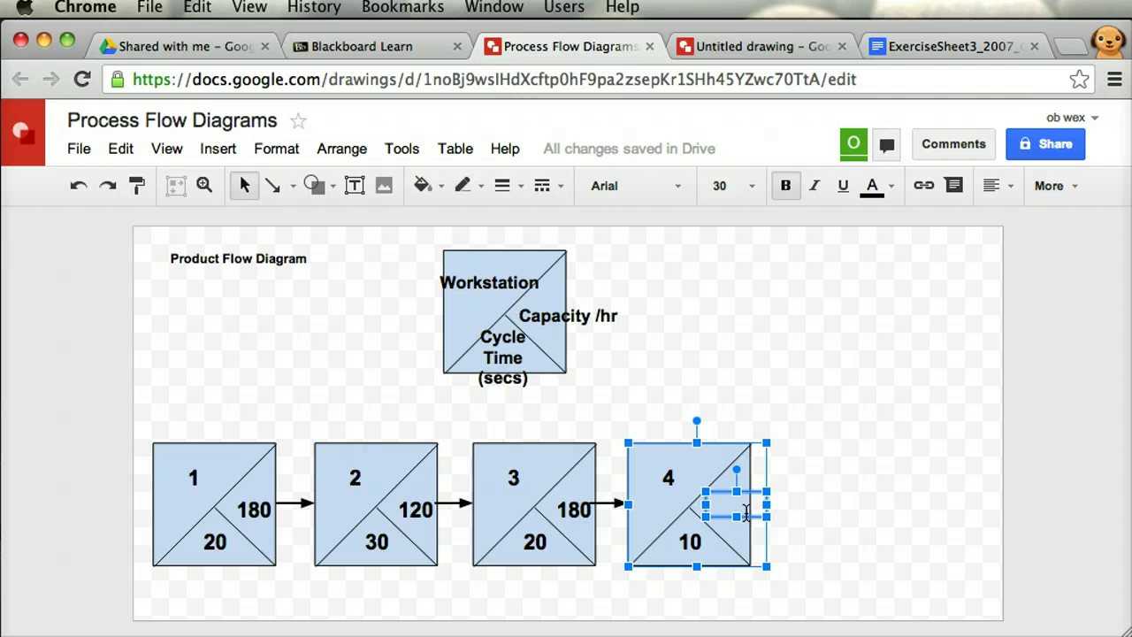
{"action": "type", "text": "360"}
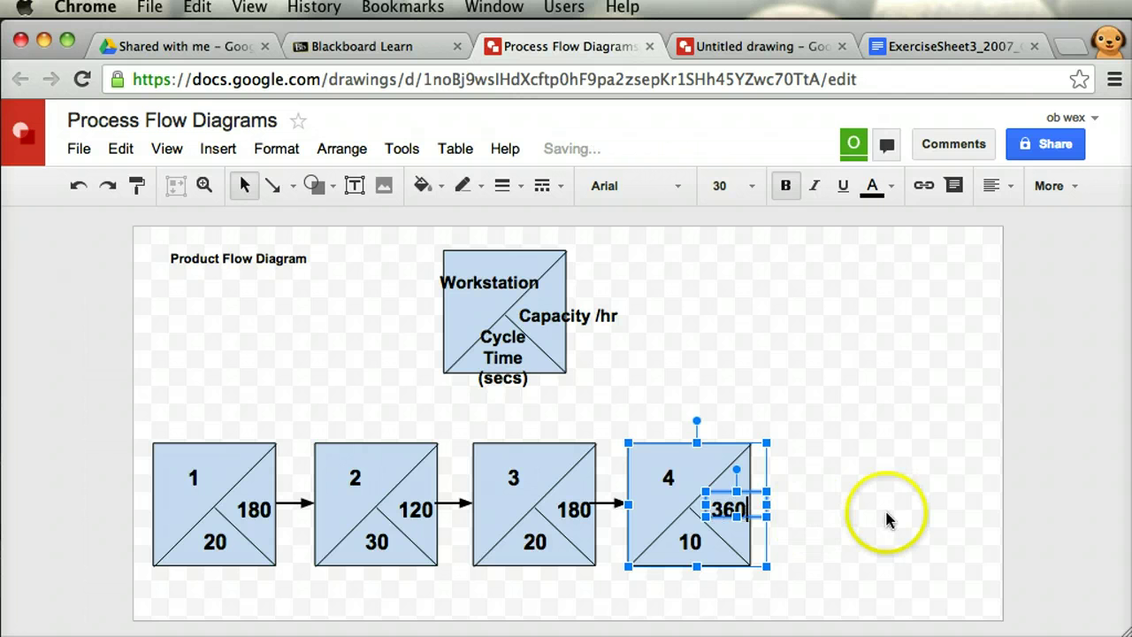
{"action": "left_click", "coordinate": [851, 528]}
- Fill square 5 with cycle time 15 and capacity 240
{"action": "left_click", "coordinate": [960, 46]}
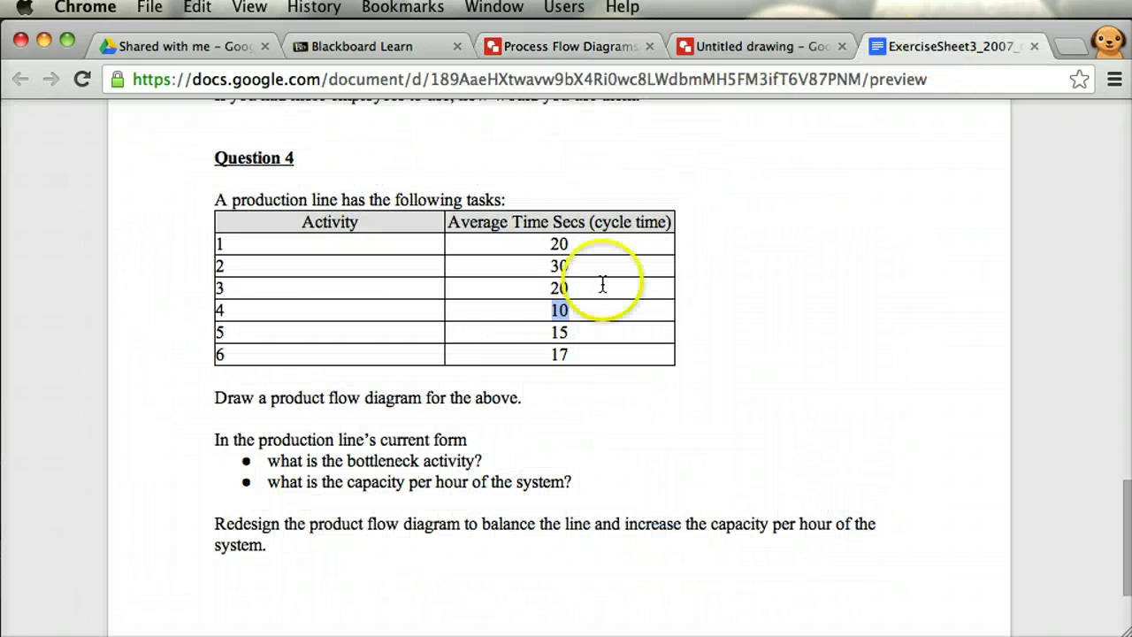
{"action": "left_click_drag", "start_coordinate": [576, 330], "coordinate": [505, 327]}
{"action": "key", "text": "super+3"}
{"action": "left_click", "coordinate": [907, 514]}
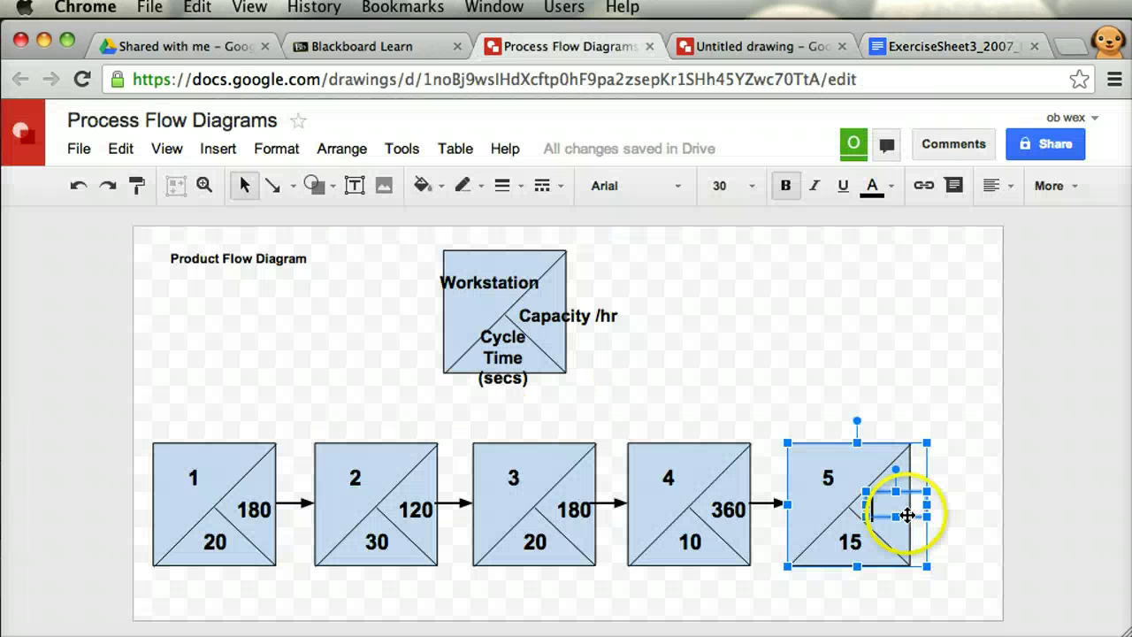
{"action": "left_click", "coordinate": [896, 520]}
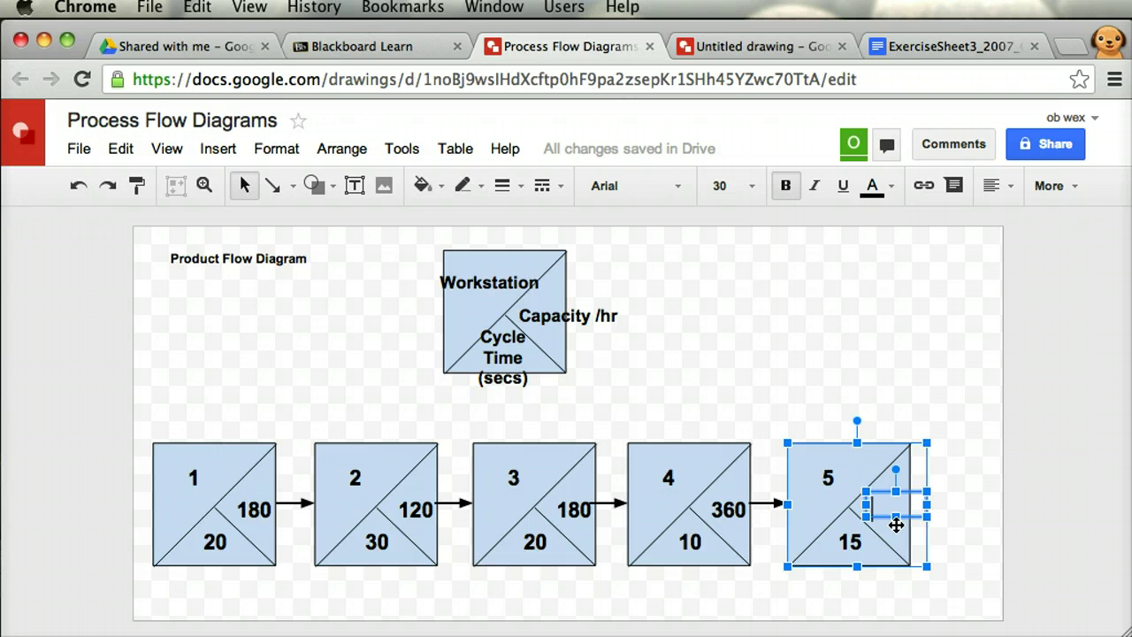
{"action": "type", "text": "240"}
{"action": "left_click", "coordinate": [967, 570]}
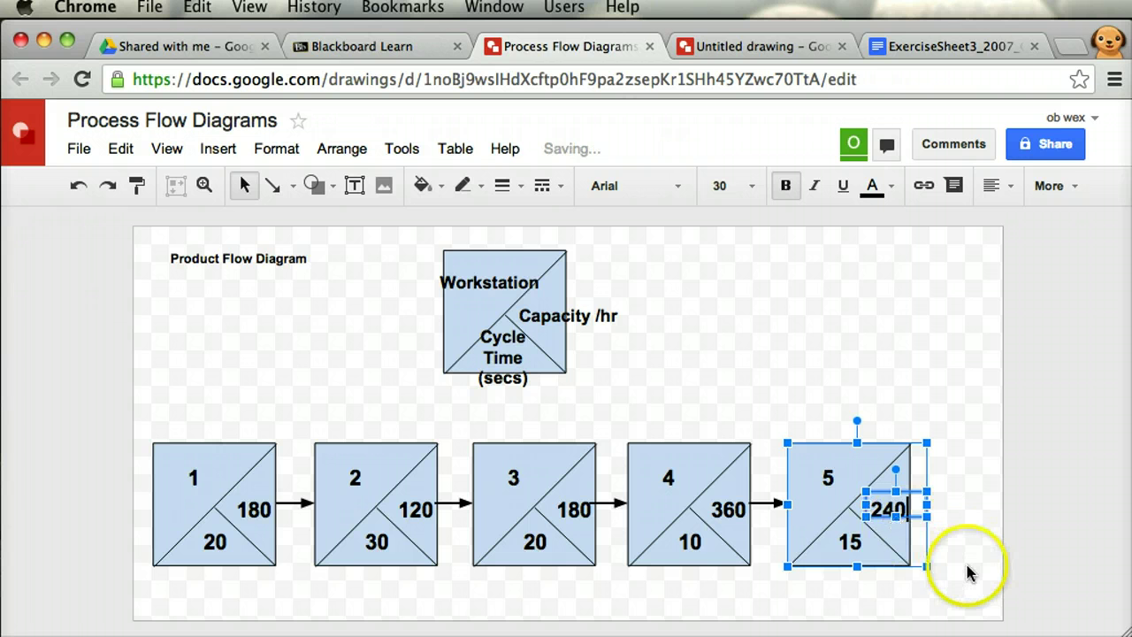
{"action": "left_click", "coordinate": [689, 554]}
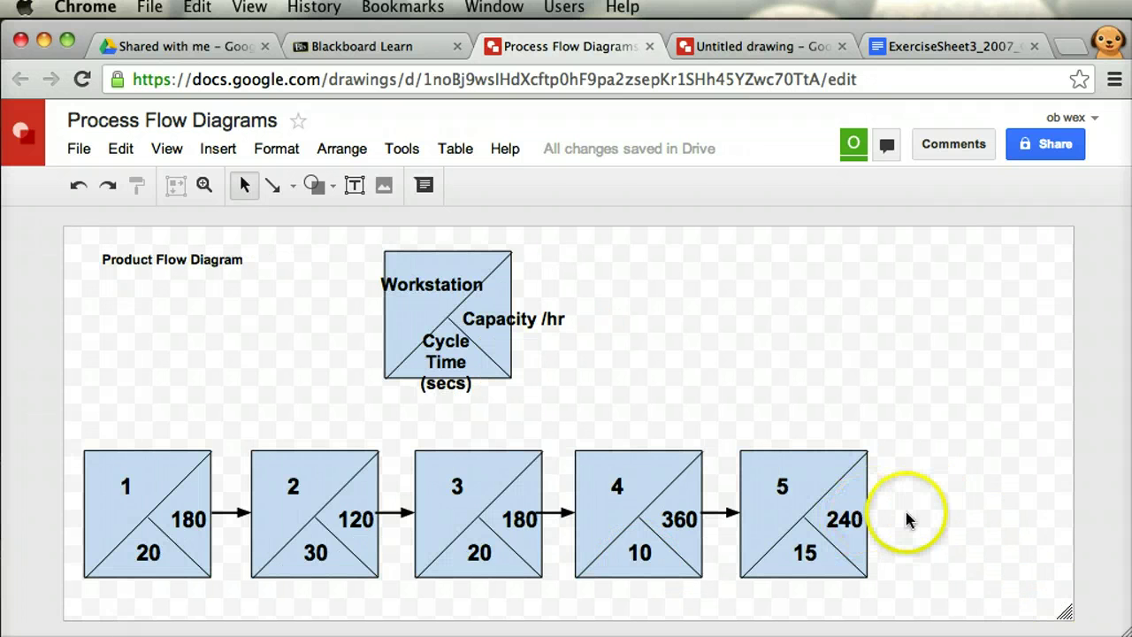
- Copy task 6's cycle time 17 from the exercise sheet
{"action": "left_click", "coordinate": [933, 49]}
{"action": "double_click", "coordinate": [520, 354]}
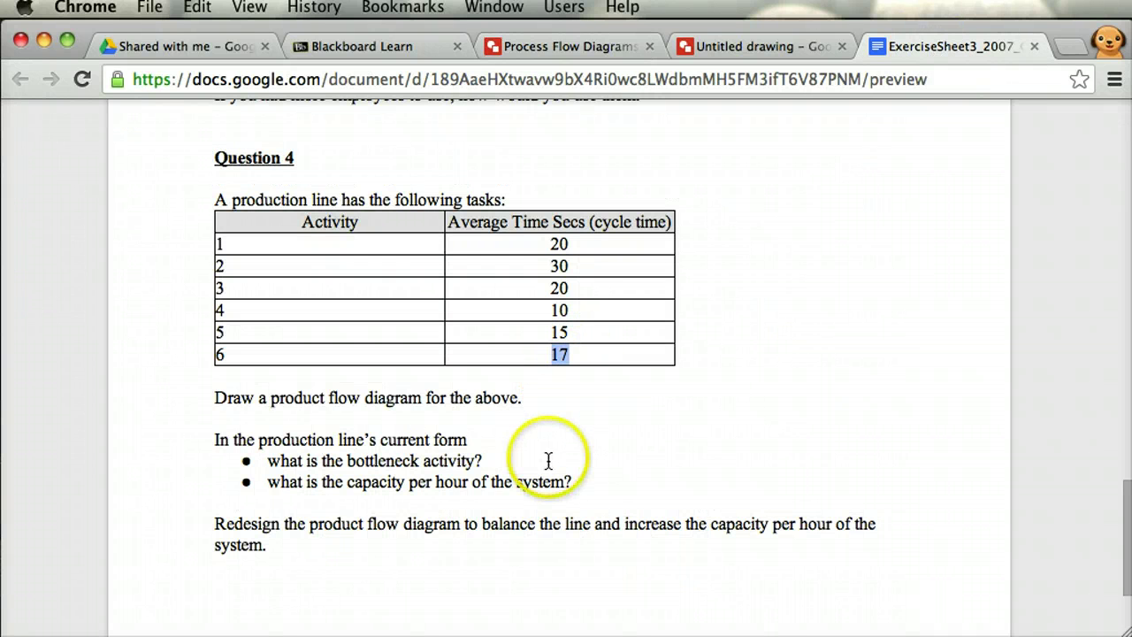
{"action": "key", "text": "super+3"}
{"action": "left_click", "coordinate": [1024, 529]}
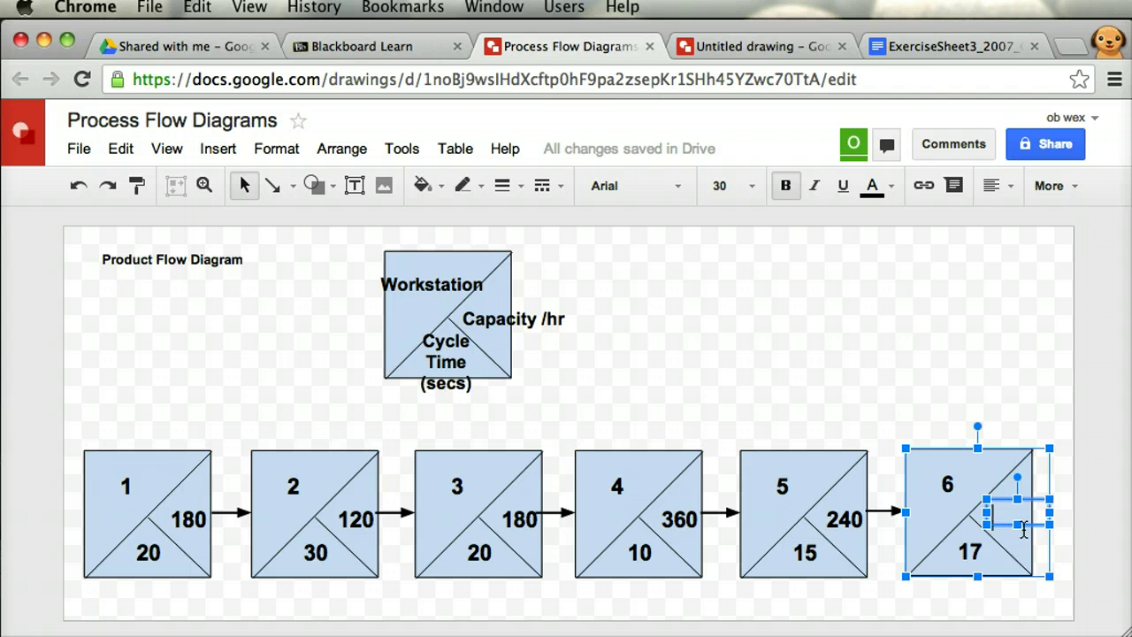
- Enter 212 as square 6's capacity, then select the title and legend together
{"action": "left_click", "coordinate": [1024, 529]}
{"action": "type", "text": "211"}
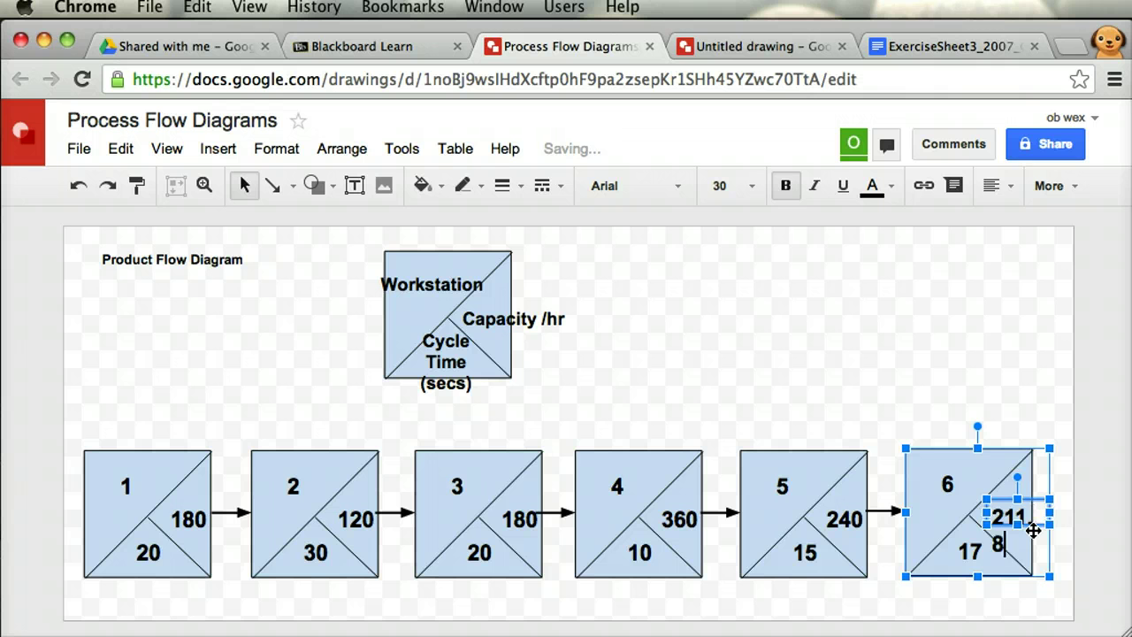
{"action": "left_click_drag", "start_coordinate": [1049, 511], "coordinate": [1049, 518]}
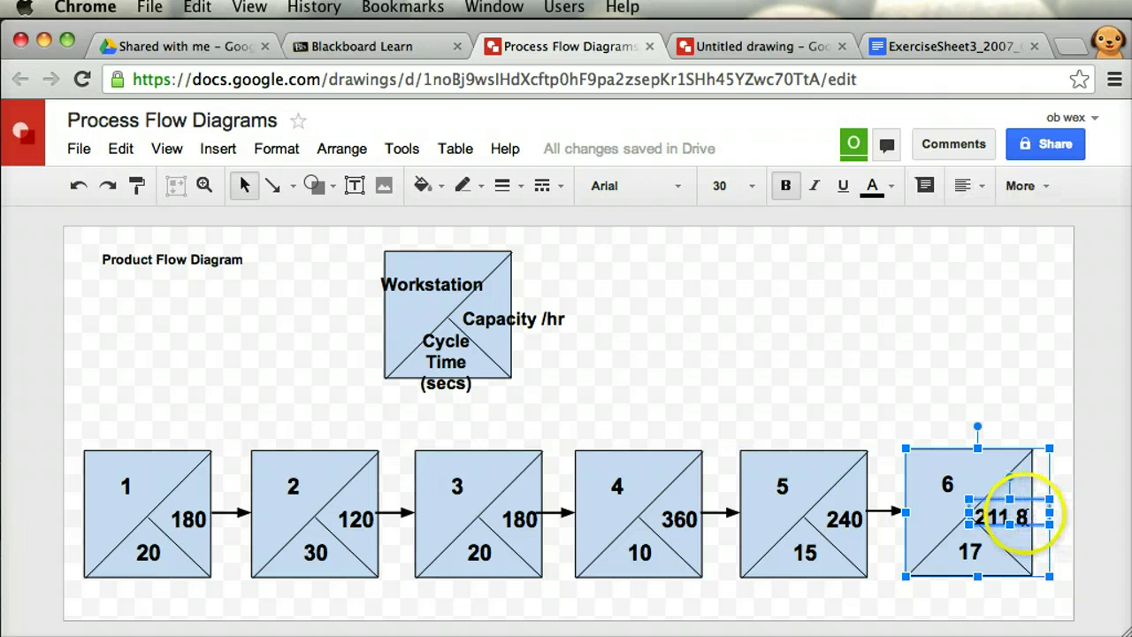
{"action": "key", "text": "BackSpace"}
{"action": "key", "text": "BackSpace"}
{"action": "key", "text": "BackSpace"}
{"action": "type", "text": "2"}
{"action": "left_click", "coordinate": [984, 425]}
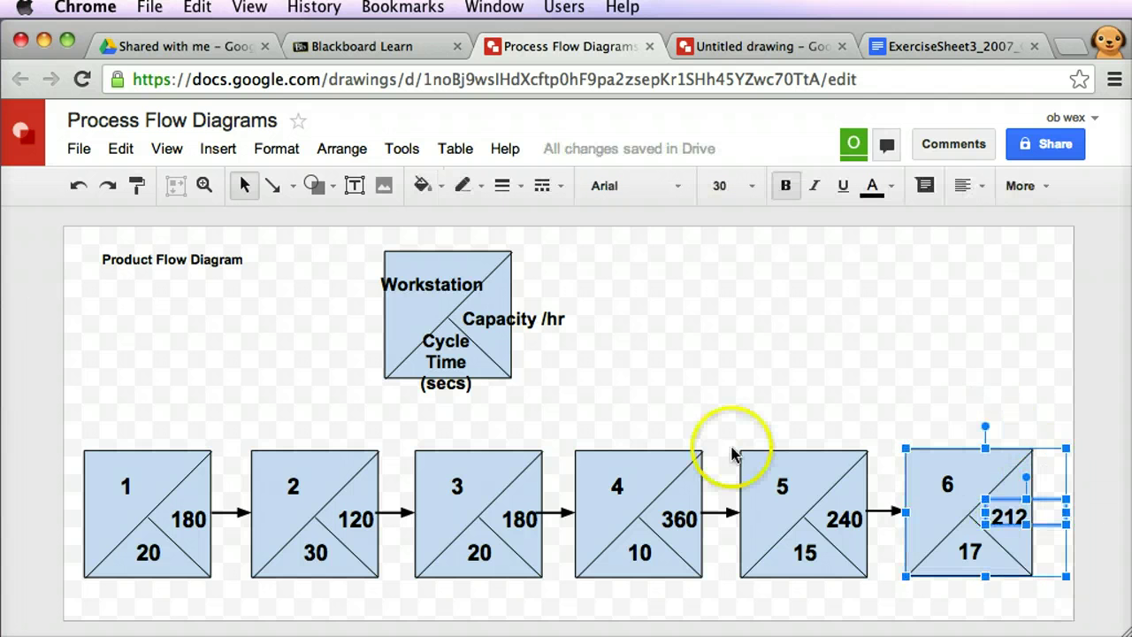
{"action": "left_click", "coordinate": [366, 258]}
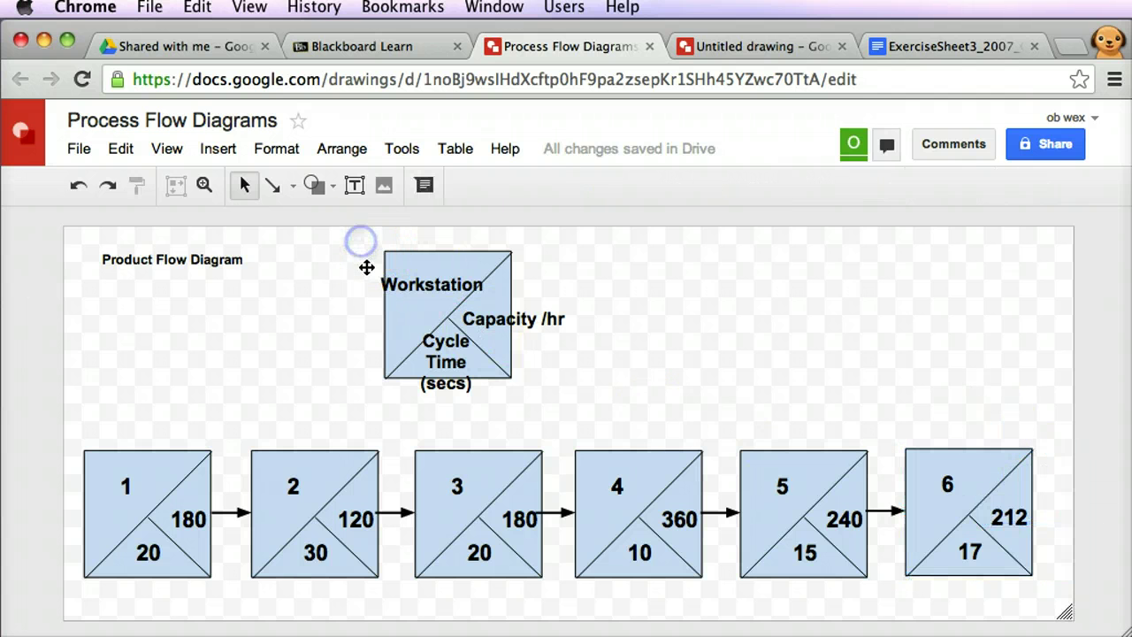
{"action": "left_click_drag", "start_coordinate": [336, 278], "coordinate": [608, 405]}
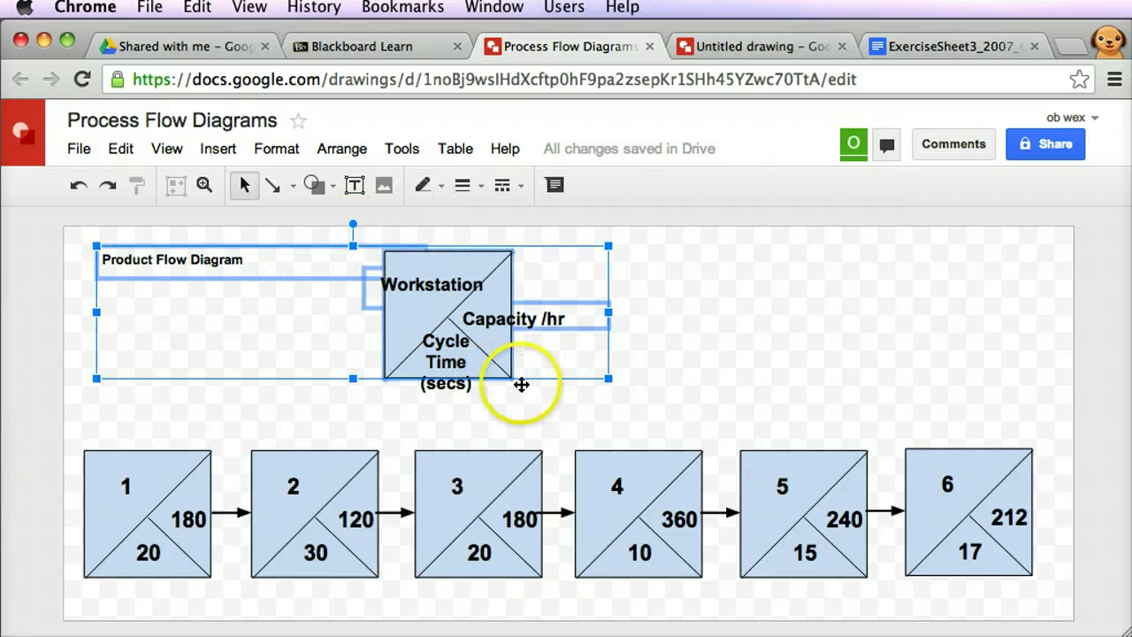